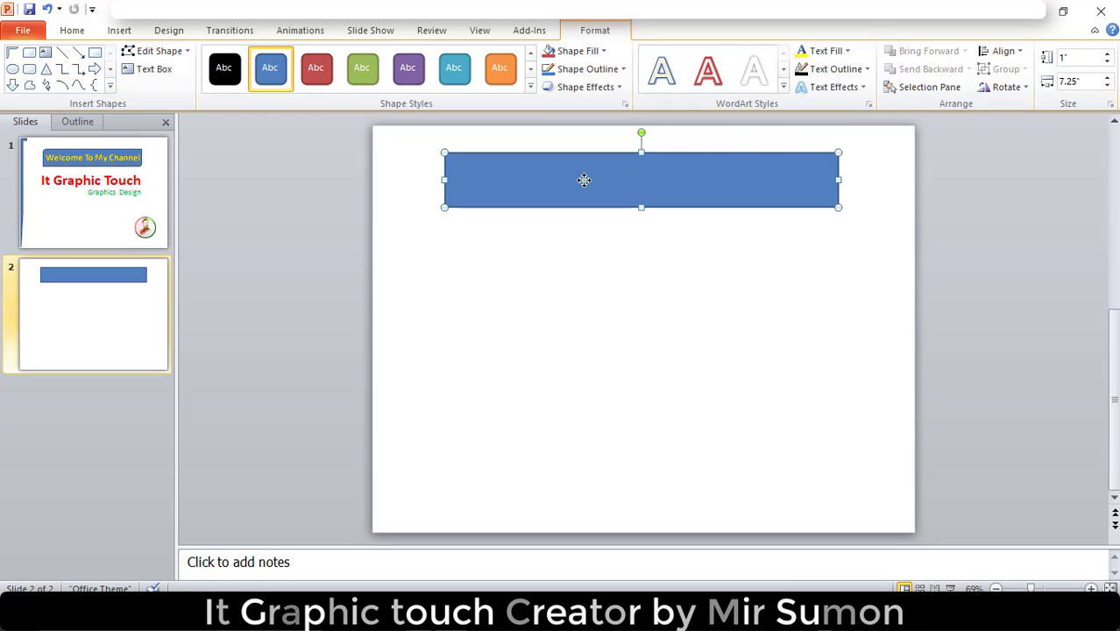
# - Add the text "Creator By" to the blue rectangle on slide 2
pyautogui.rightClick(583, 182)
pyautogui.click(643, 268)
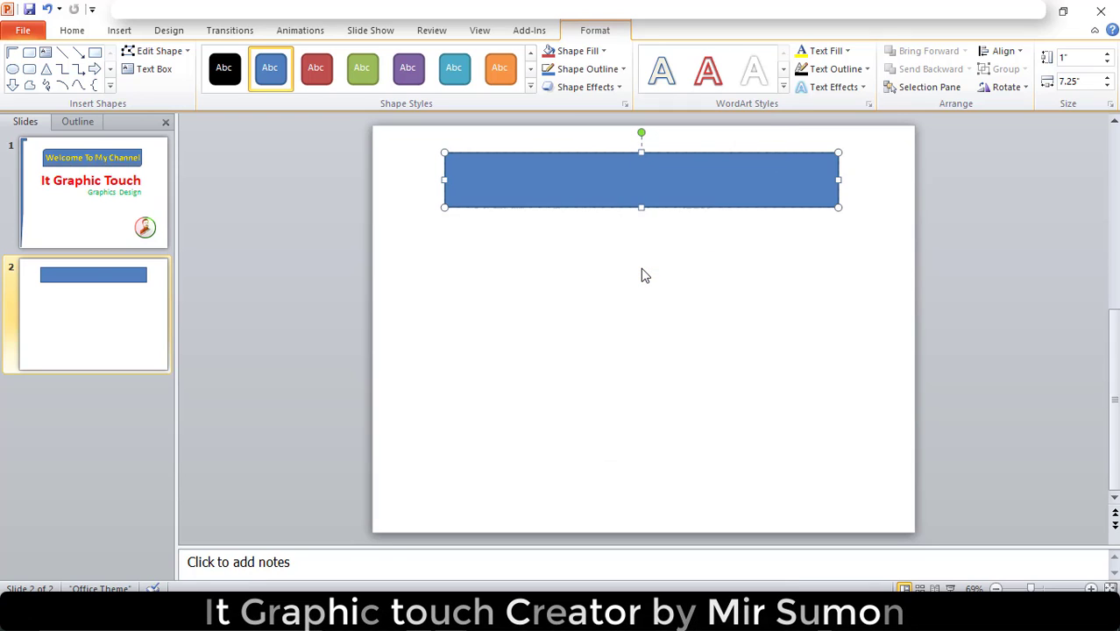
pyautogui.write('Creator By')
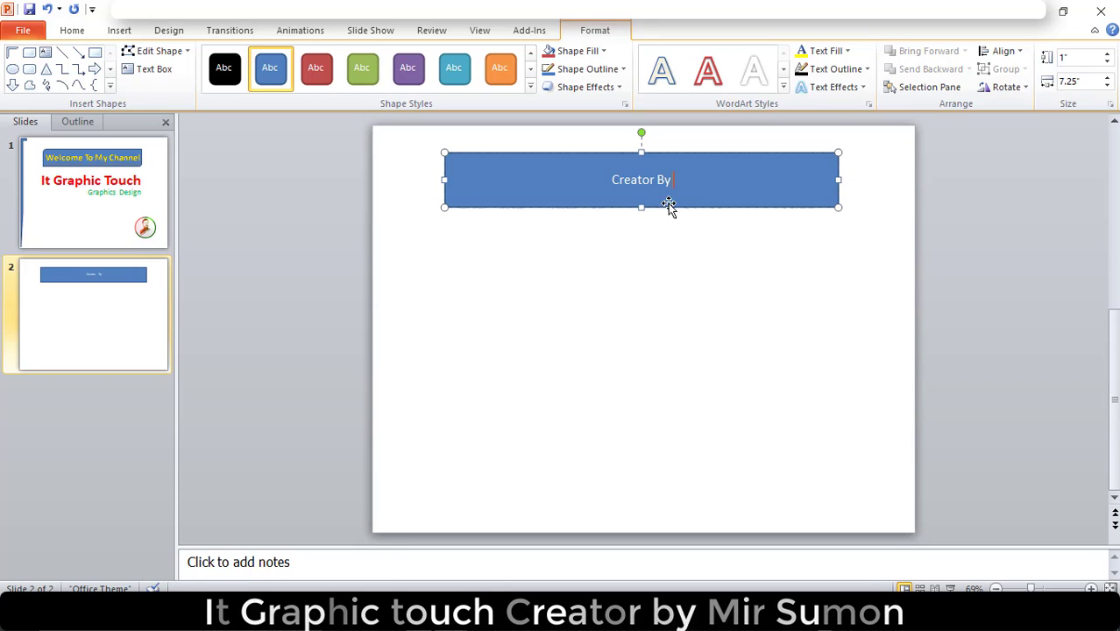
# - Set the text fill of "Creator By" in the rectangle to white
pyautogui.doubleClick(620, 181)
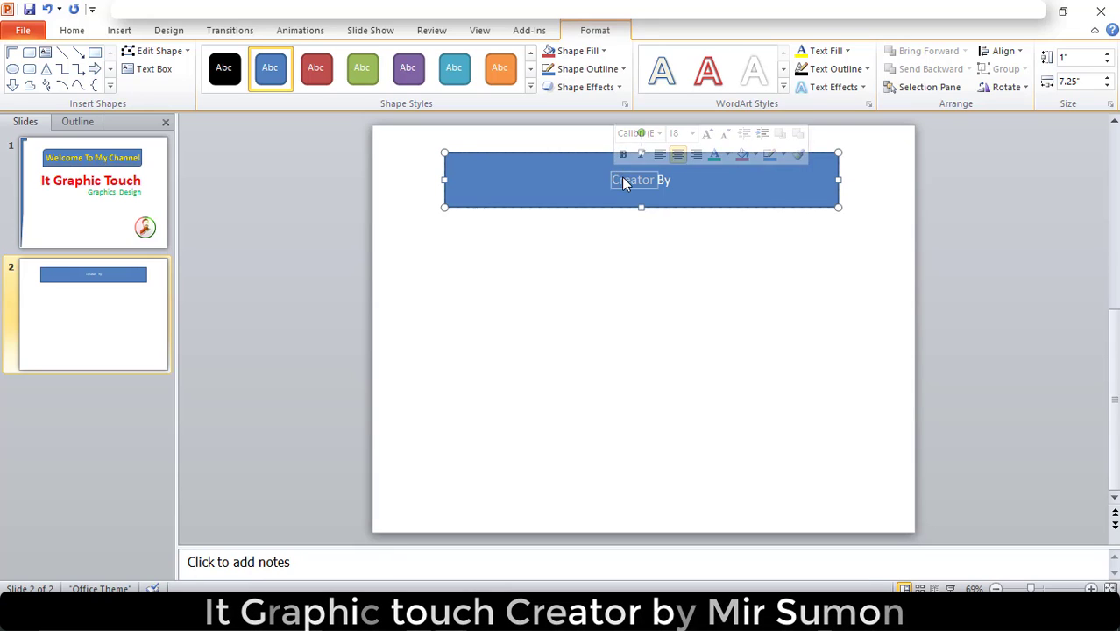
pyautogui.click(615, 178)
pyautogui.moveTo(615, 178); pyautogui.dragTo(700, 165)
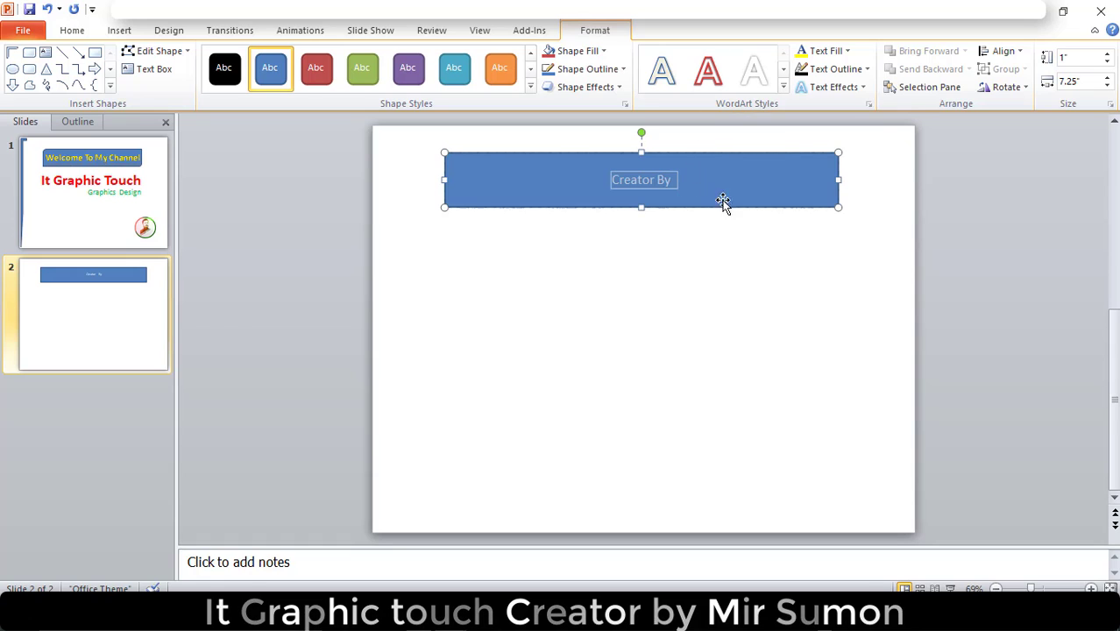
pyautogui.click(848, 51)
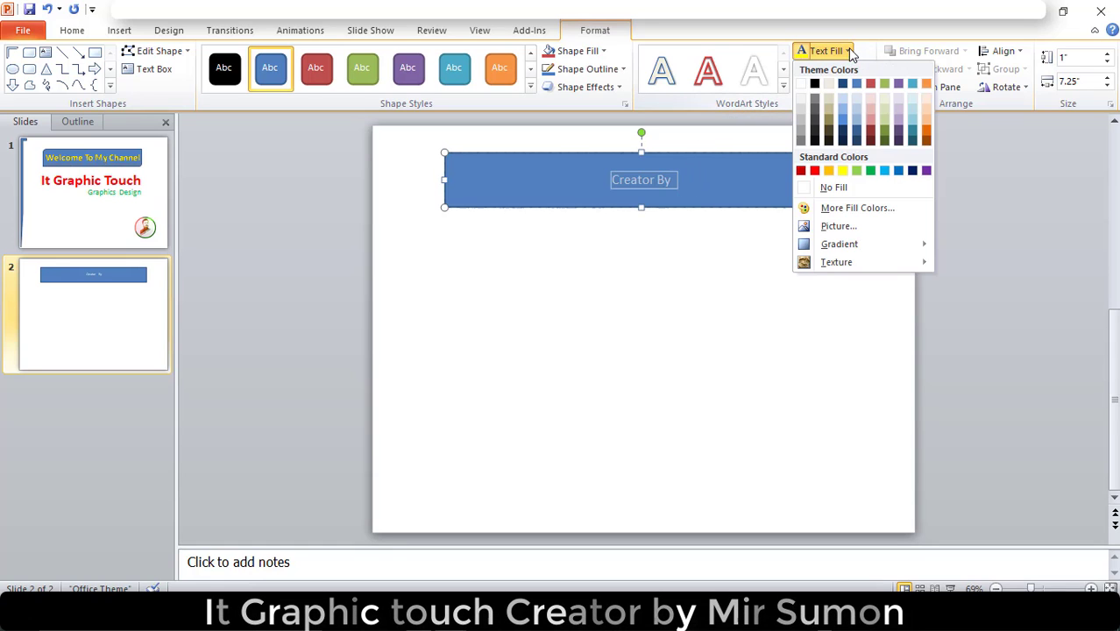
pyautogui.click(801, 83)
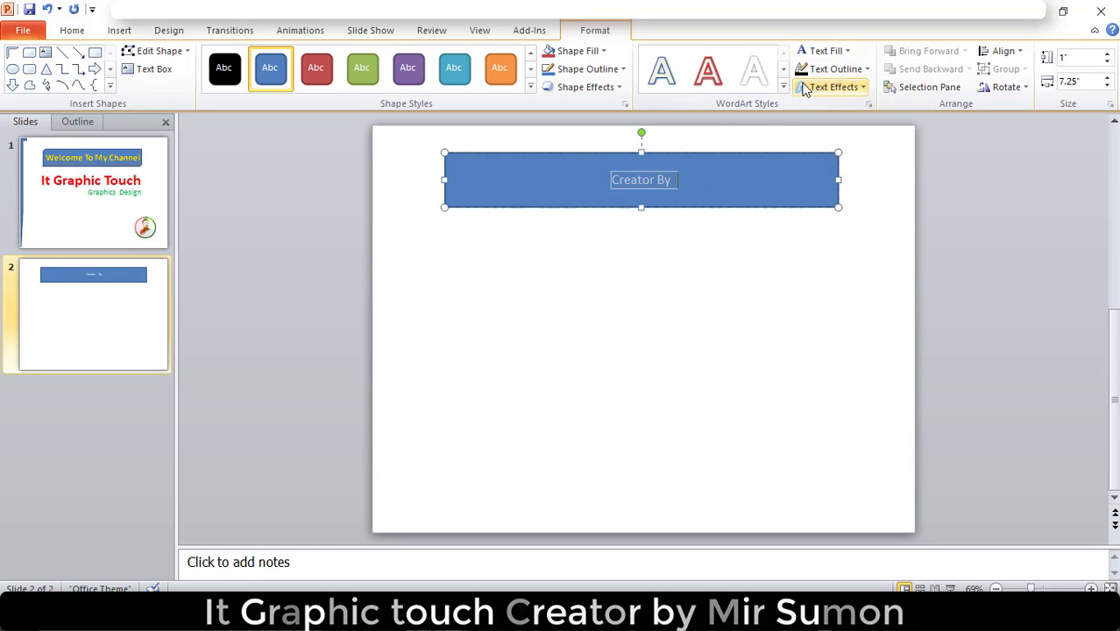
# - Enlarge the "Creator By" text to 80 pt
pyautogui.click(84, 30)
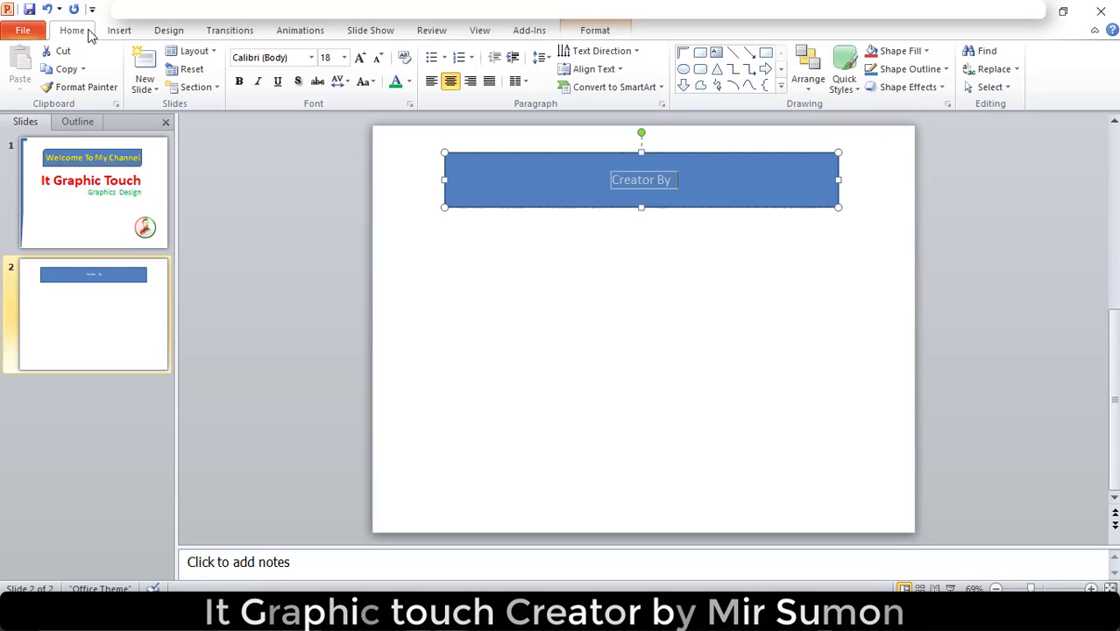
pyautogui.click(359, 57)
pyautogui.click(359, 57)
pyautogui.click(359, 57)
pyautogui.click(359, 57)
pyautogui.click(359, 57)
pyautogui.click(359, 57)
pyautogui.click(360, 58)
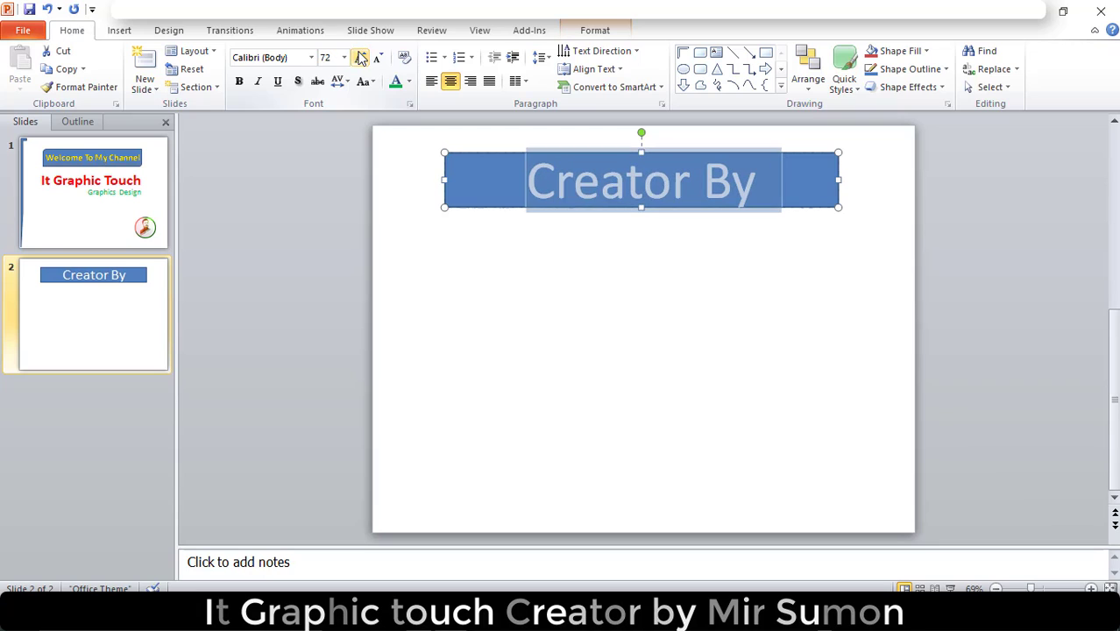
pyautogui.click(360, 57)
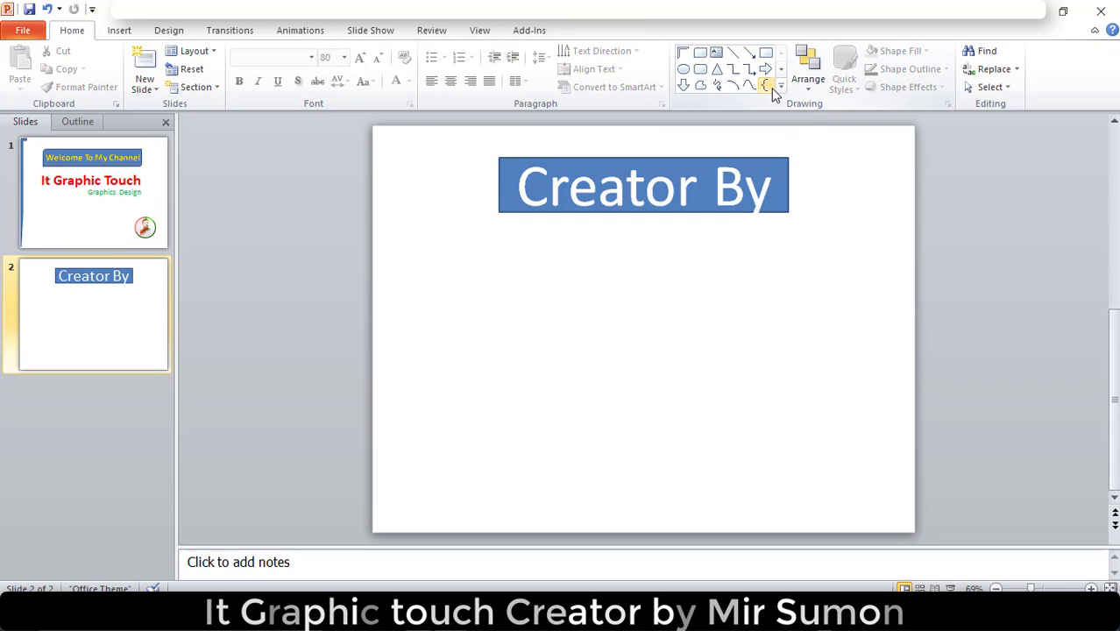
# - Draw a rounded rectangle about 5.17" wide and 1.58" high below the heading and enter the creator's full name in it
pyautogui.click(700, 68)
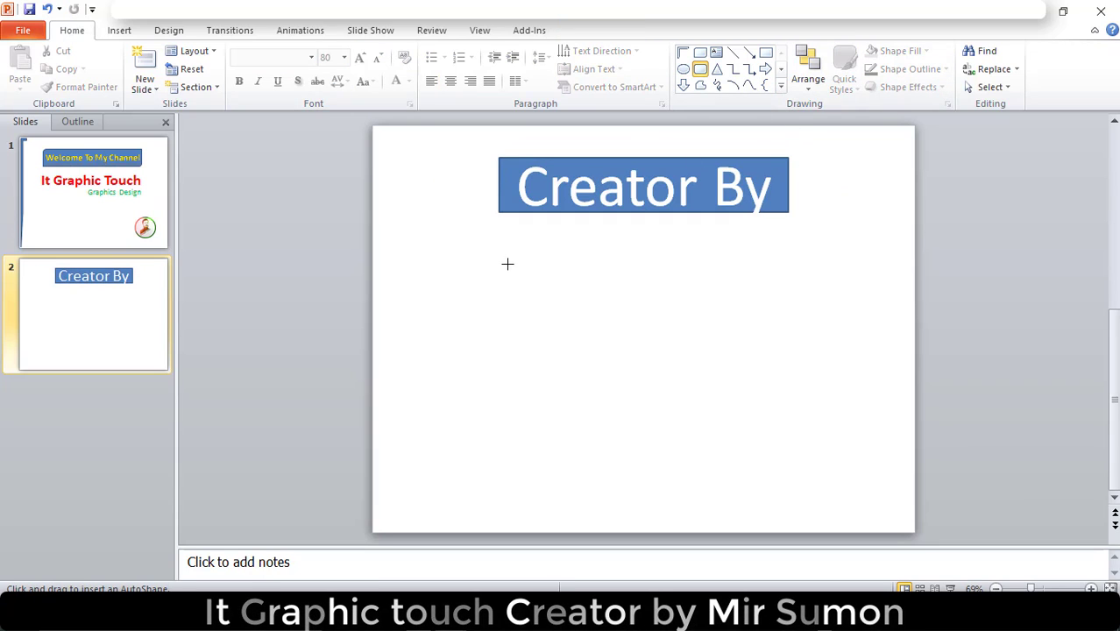
pyautogui.moveTo(499, 265); pyautogui.dragTo(777, 349)
pyautogui.rightClick(602, 287)
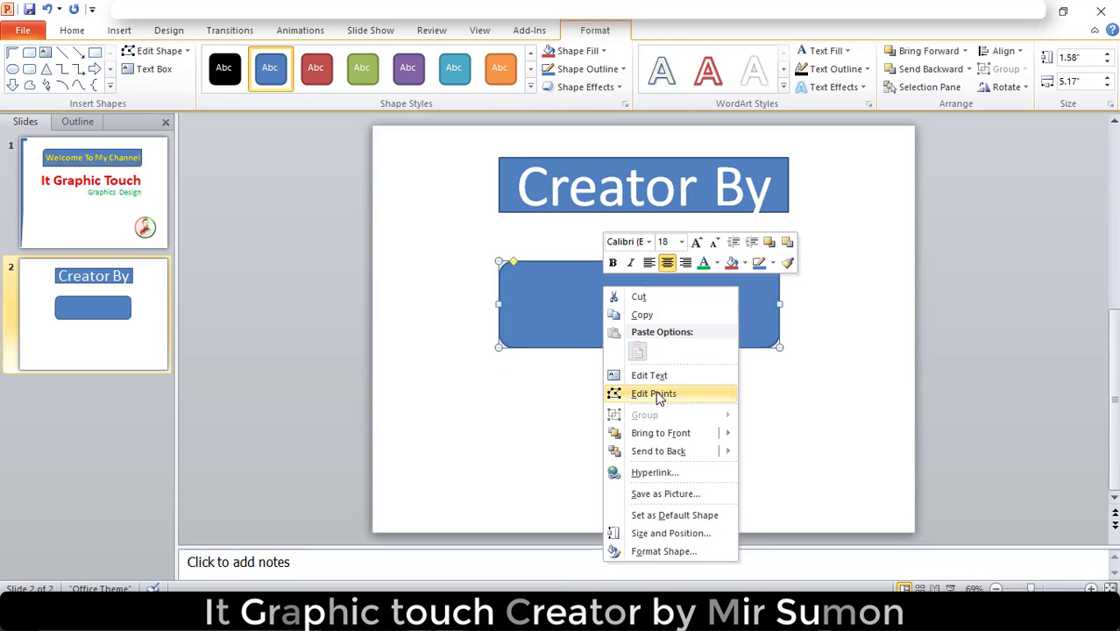
pyautogui.click(655, 379)
pyautogui.write('Mir')
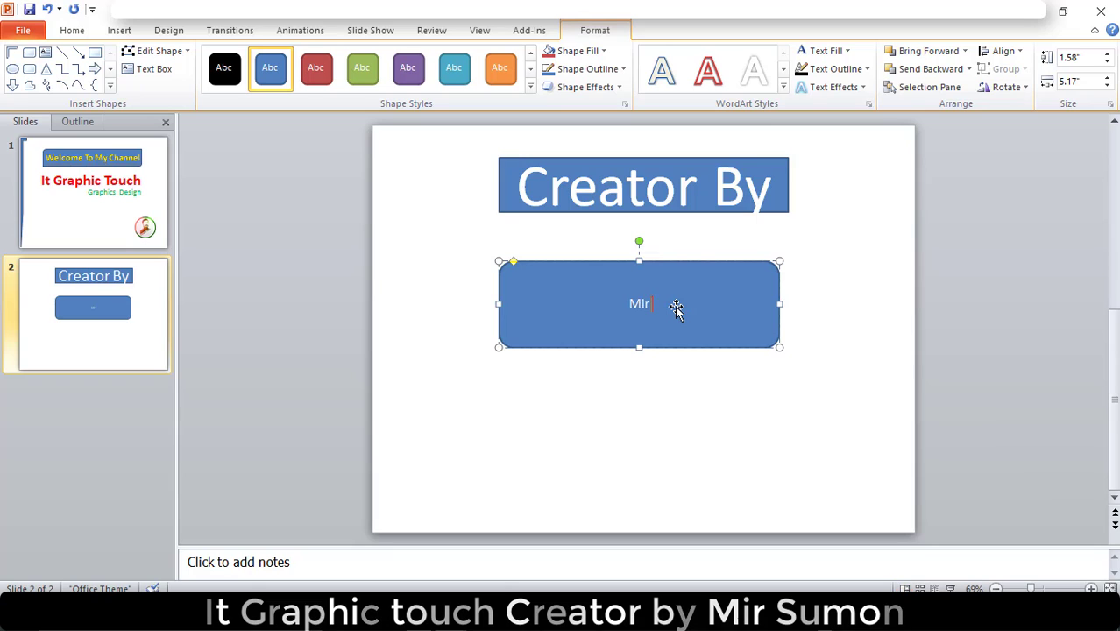
pyautogui.write(' Sumon')
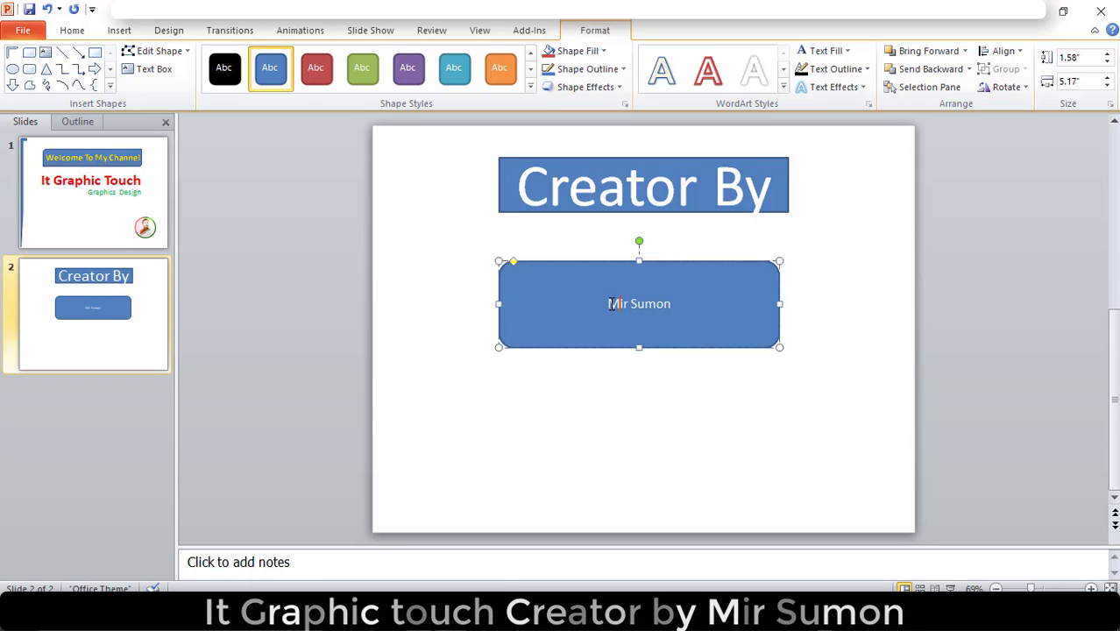
# - Set the text fill of the creator's name in the rounded rectangle to standard yellow
pyautogui.moveTo(609, 304); pyautogui.dragTo(672, 303)
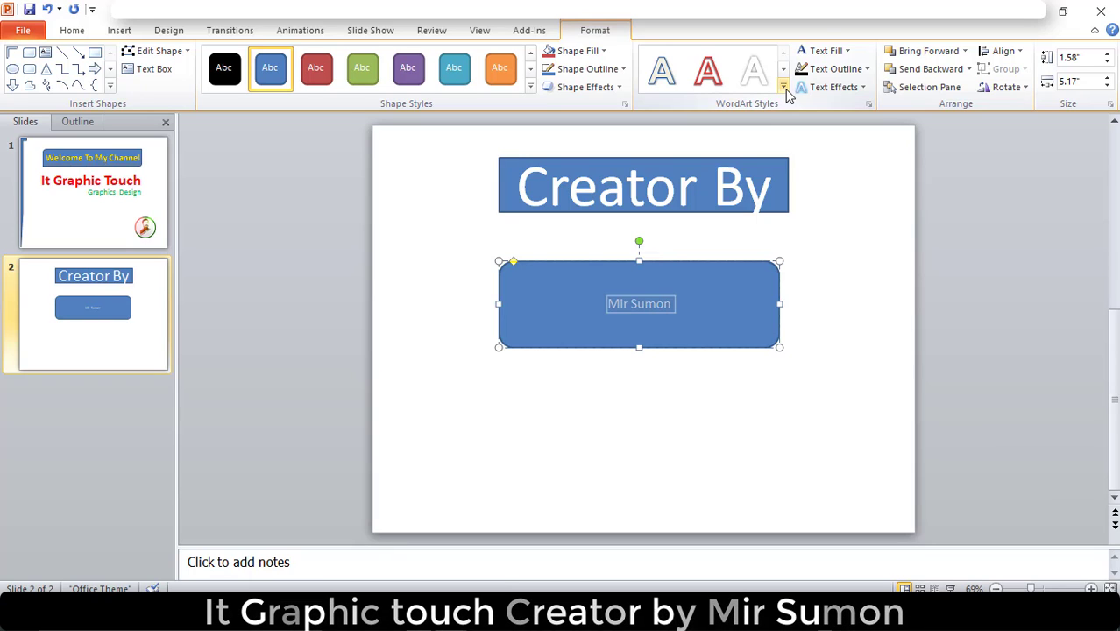
pyautogui.click(846, 51)
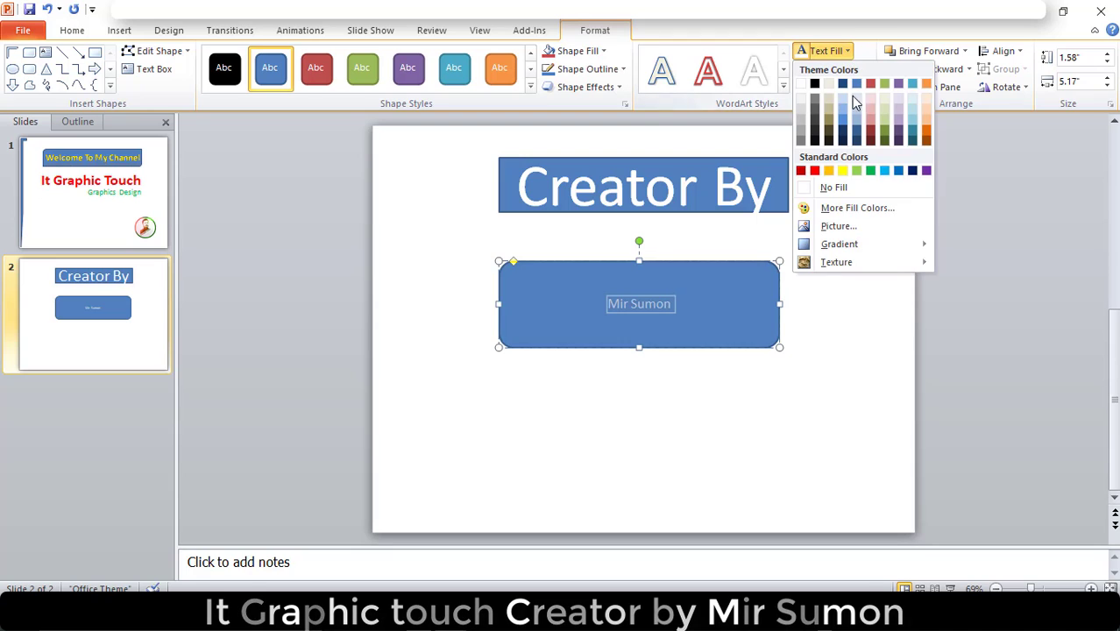
pyautogui.click(842, 170)
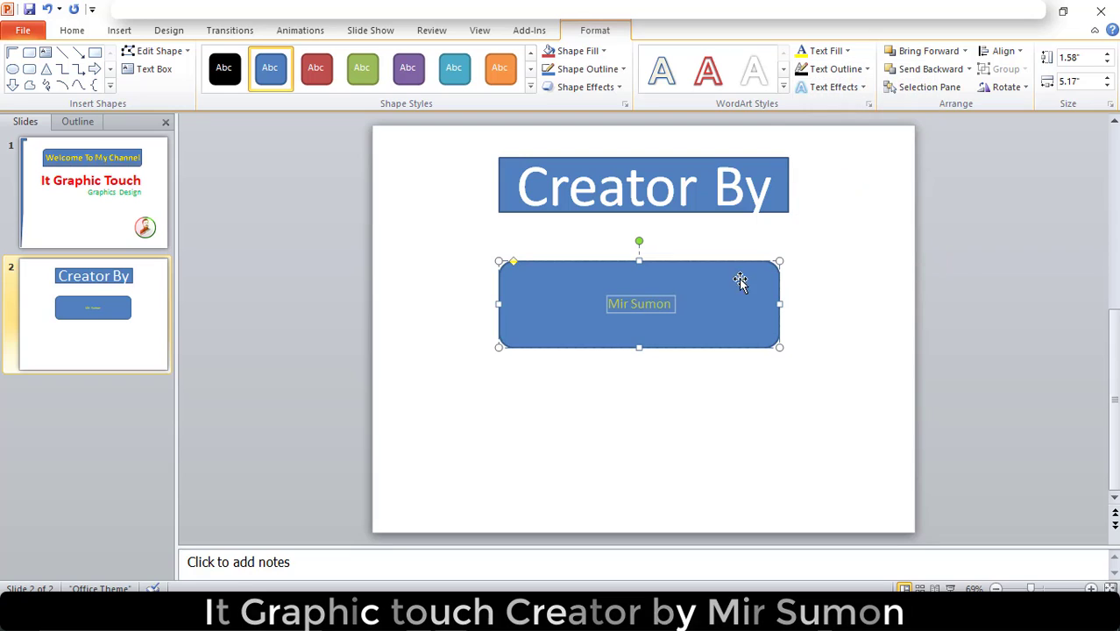
# - Enlarge the creator's name in the rounded rectangle to 66 pt
pyautogui.click(73, 31)
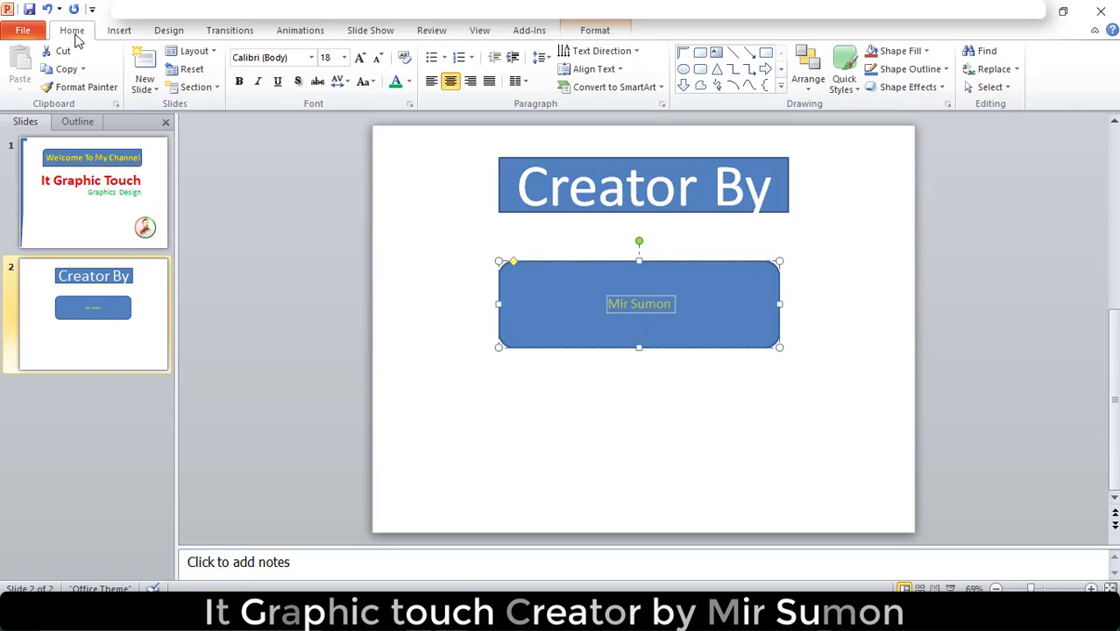
pyautogui.click(362, 57)
pyautogui.click(361, 57)
pyautogui.click(362, 57)
pyautogui.click(362, 57)
pyautogui.click(362, 57)
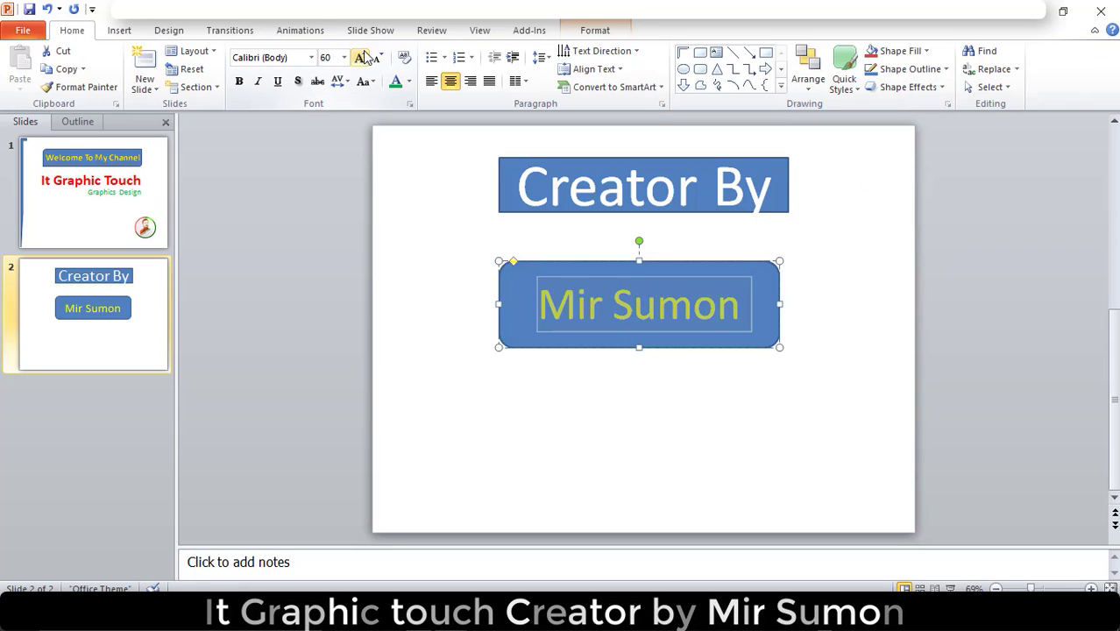
pyautogui.click(362, 57)
# - Shrink the rounded rectangle around the name to about 4.92" wide and 1.17" high
pyautogui.click(683, 305)
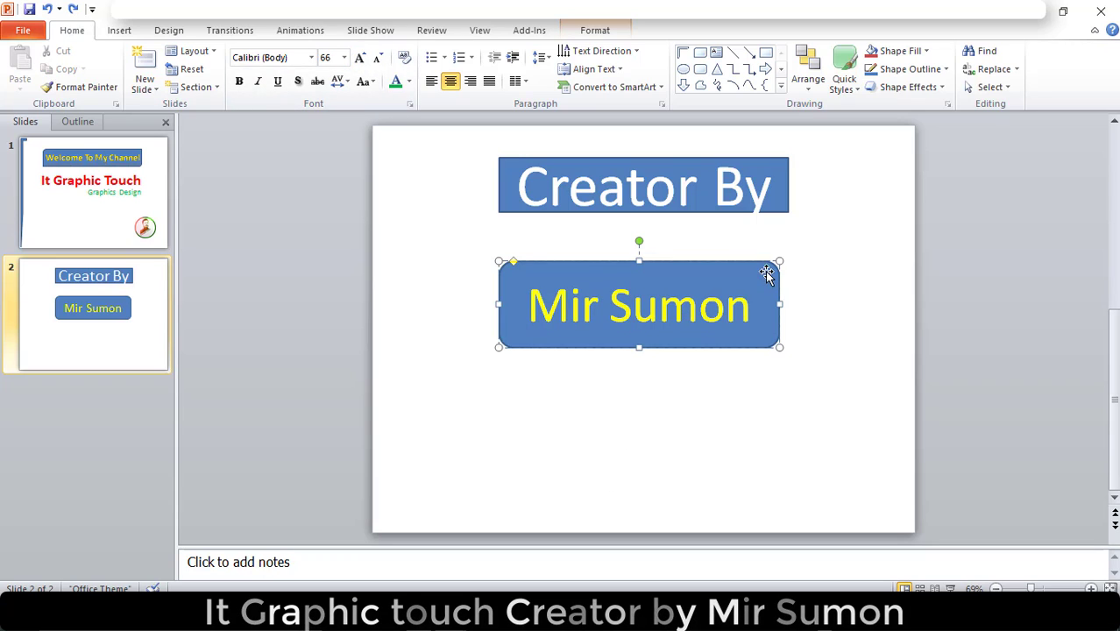
pyautogui.moveTo(778, 261); pyautogui.dragTo(766, 284)
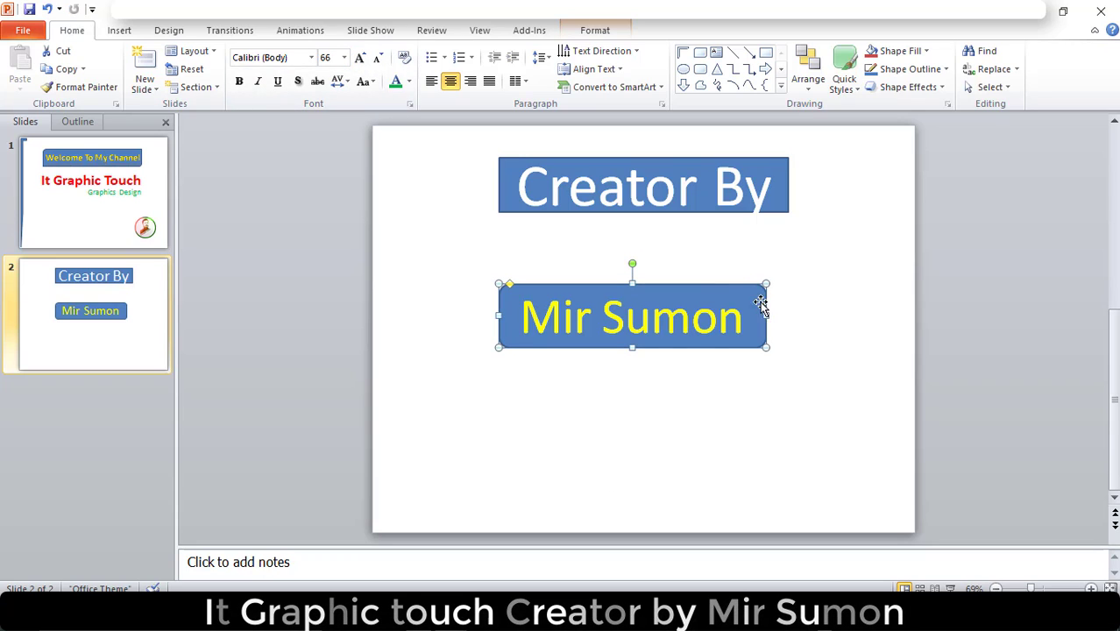
pyautogui.press('Delete')
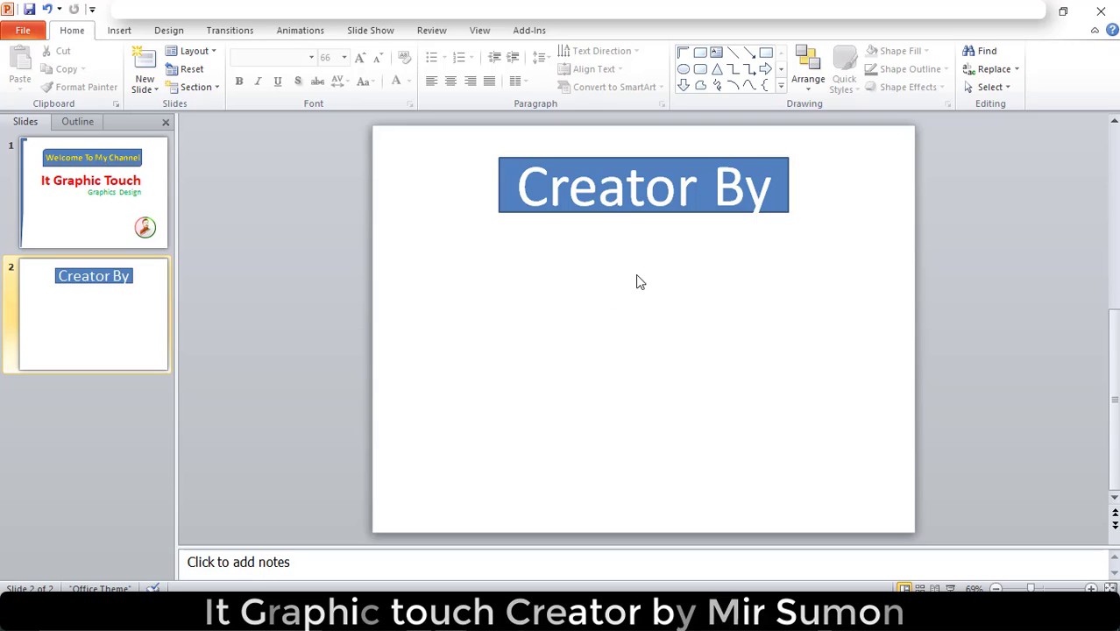
pyautogui.hotkey('ctrl', 'z')
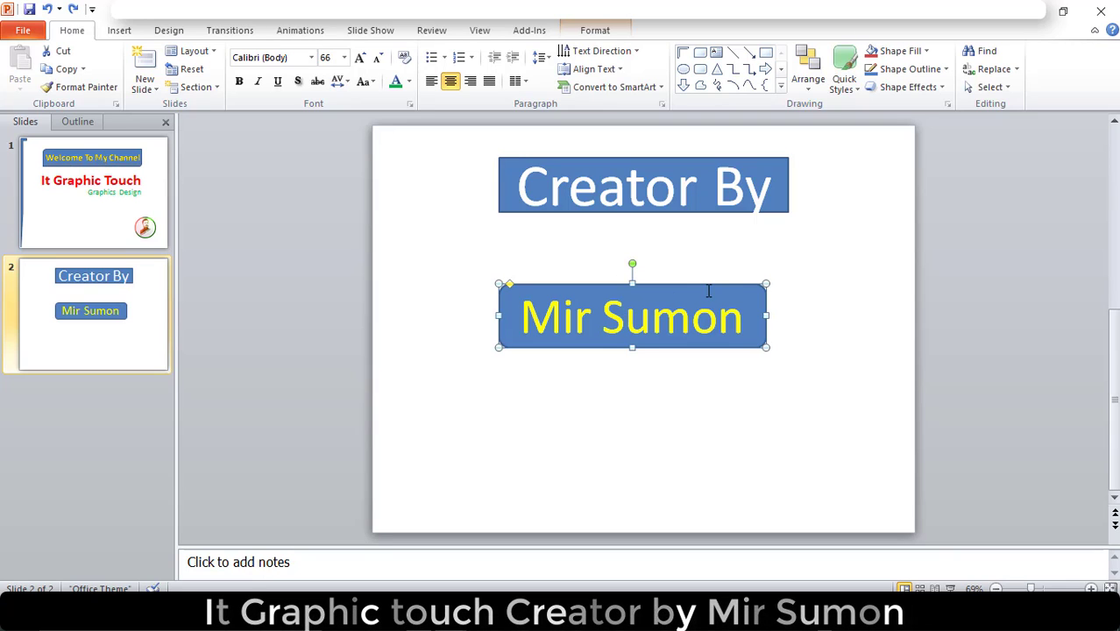
# - Remove the fill and outline from the rounded rectangle that holds the creator's name
pyautogui.click(598, 33)
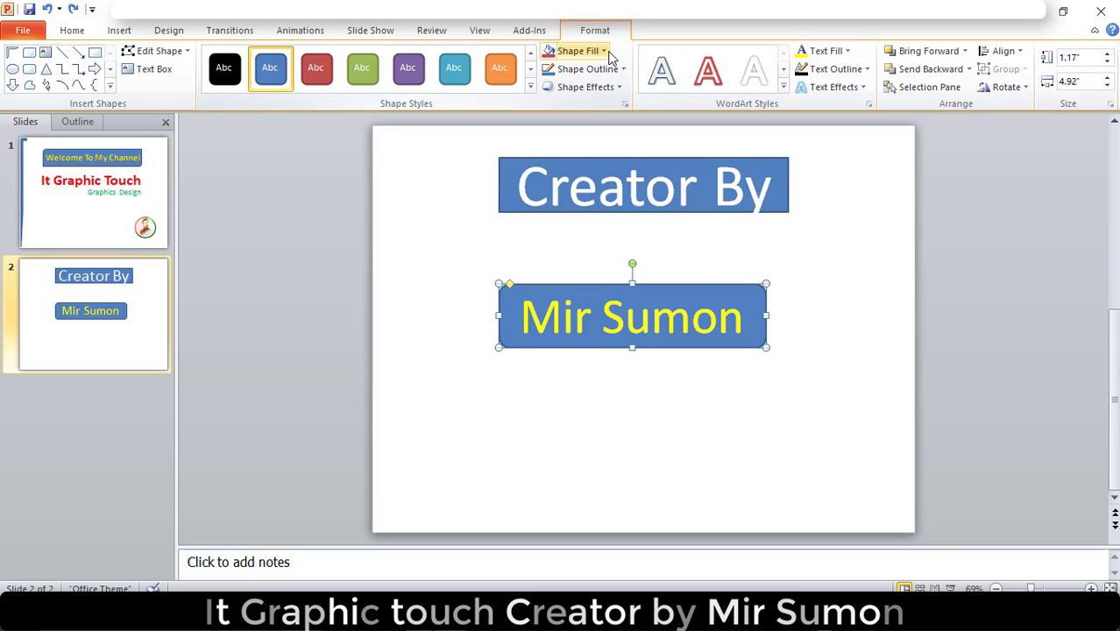
pyautogui.click(605, 51)
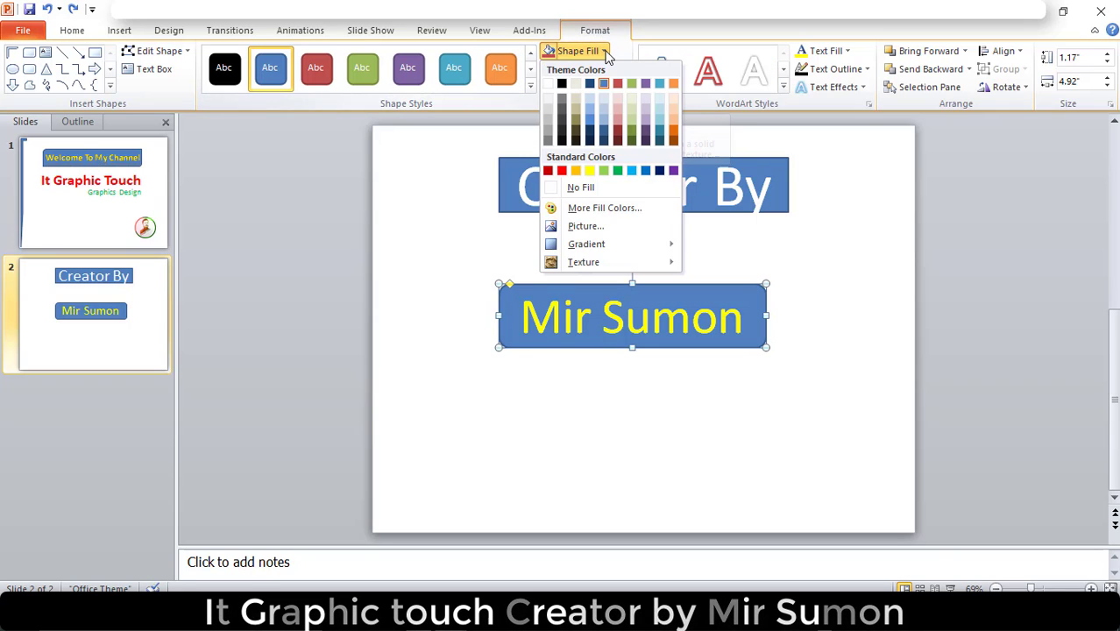
pyautogui.click(561, 191)
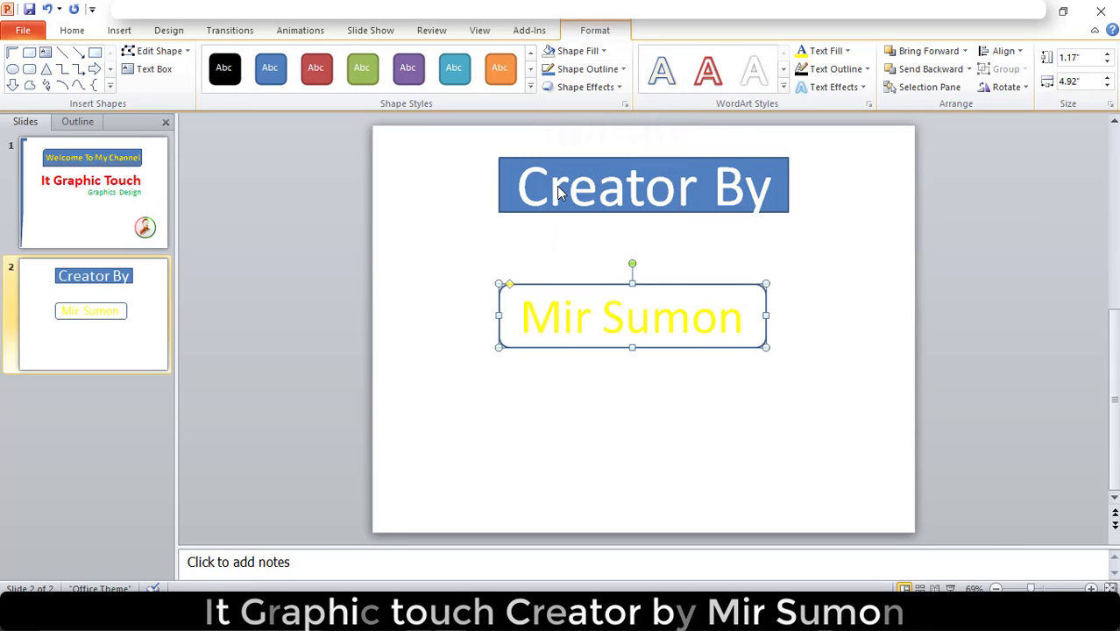
pyautogui.click(623, 70)
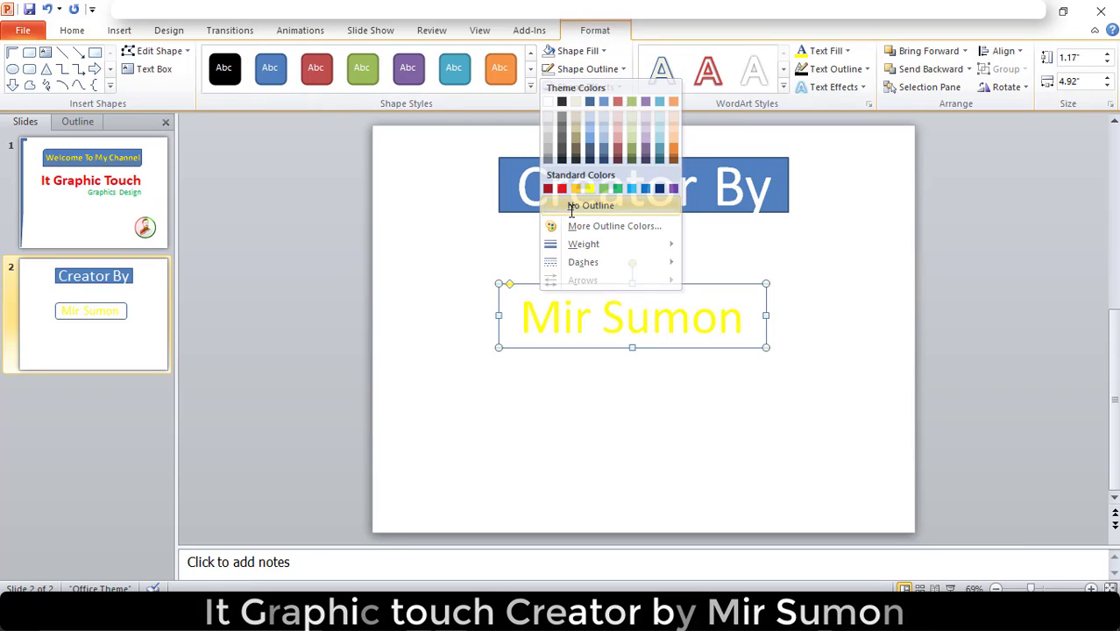
pyautogui.click(570, 206)
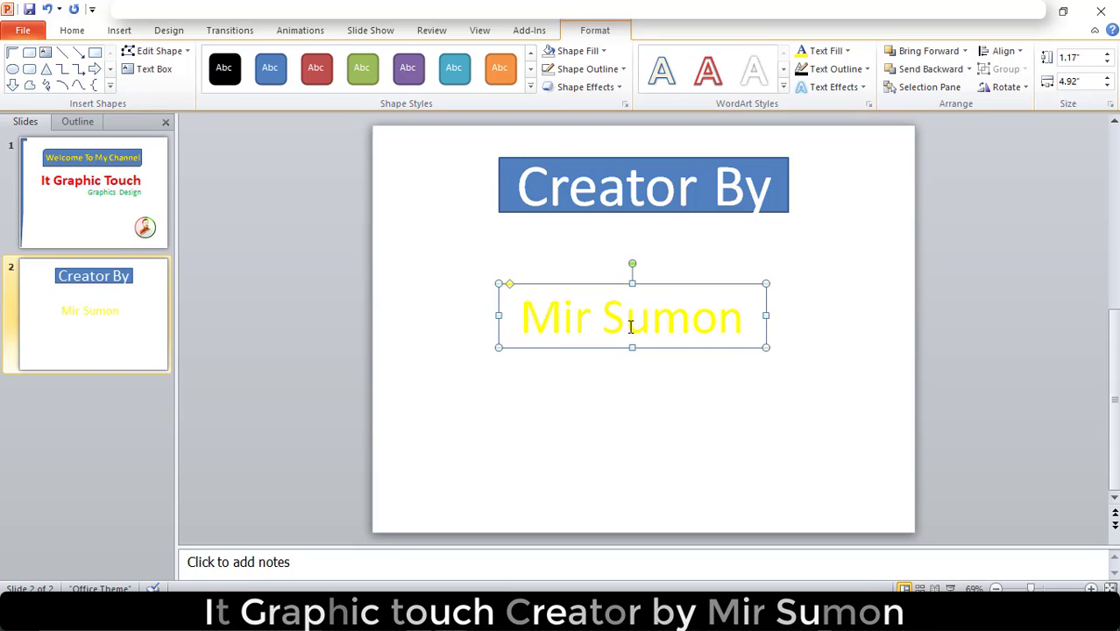
# - Set the creator's name text to standard red and move it up, centred closer beneath the "Creator By" heading
pyautogui.click(119, 32)
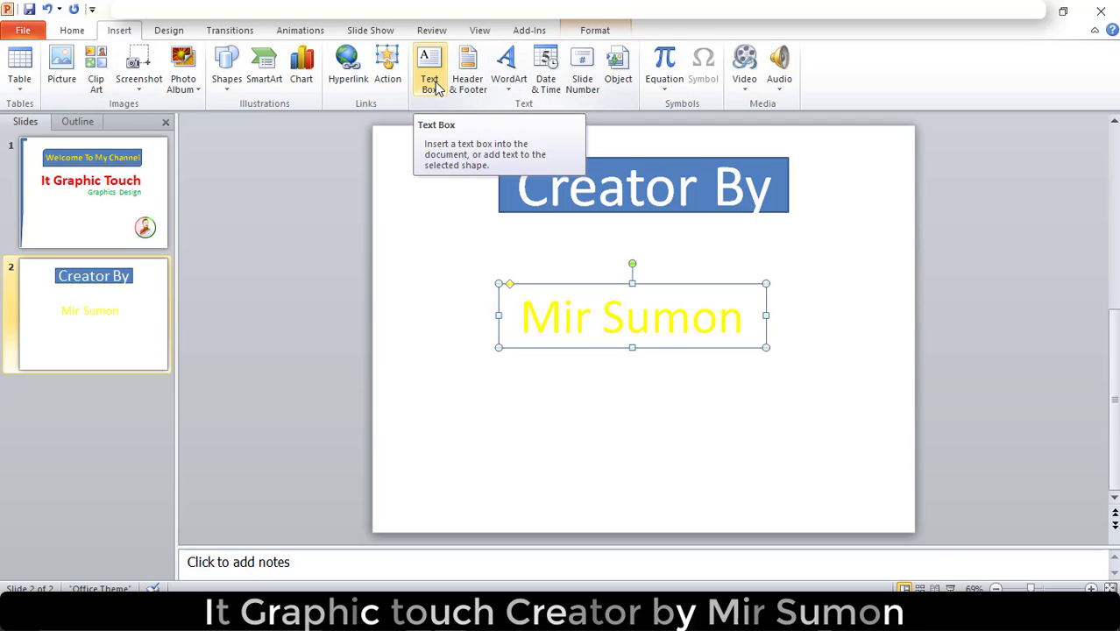
pyautogui.click(71, 31)
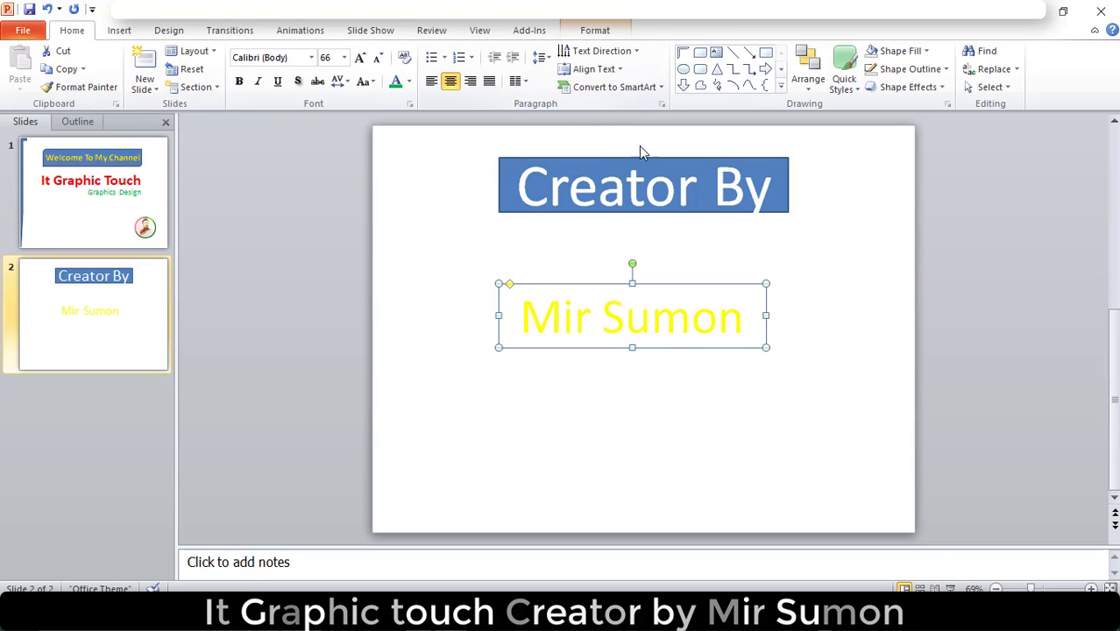
pyautogui.click(617, 31)
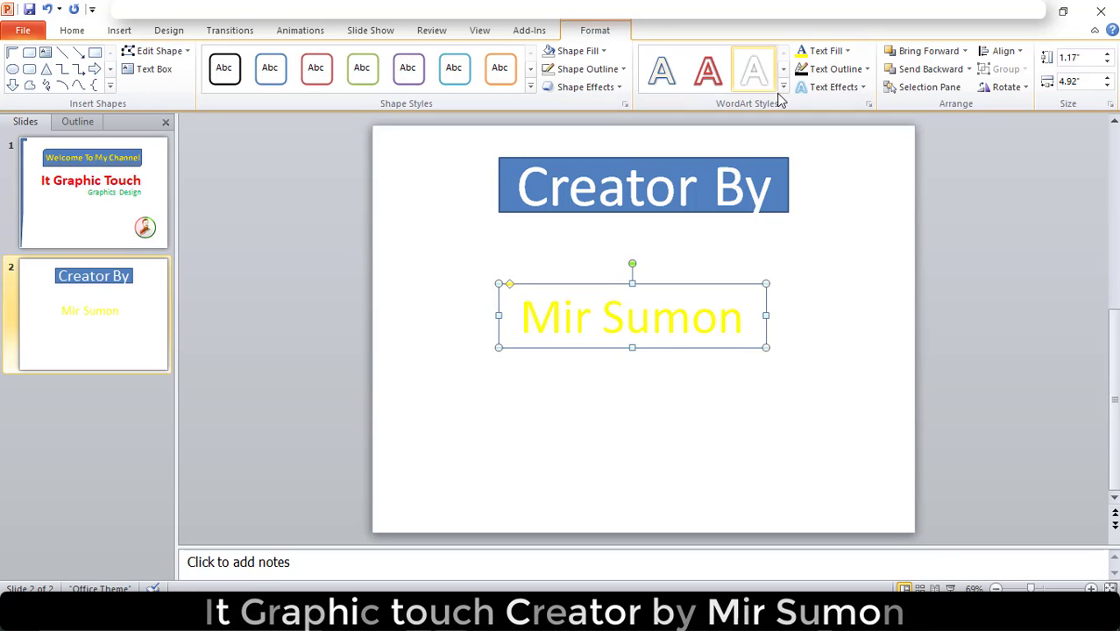
pyautogui.click(848, 52)
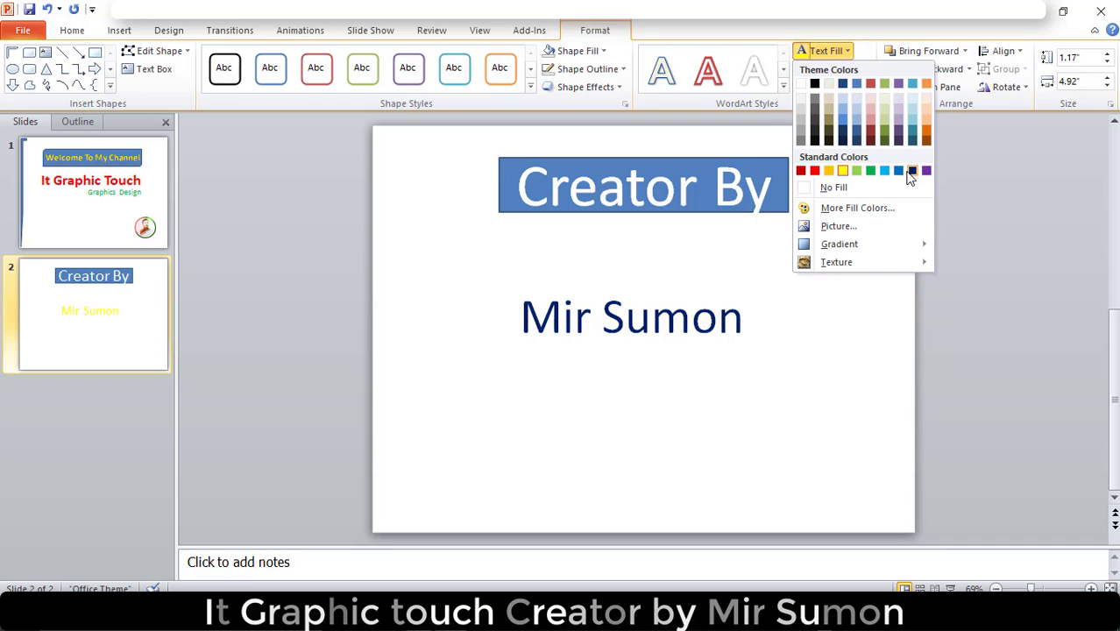
pyautogui.click(814, 173)
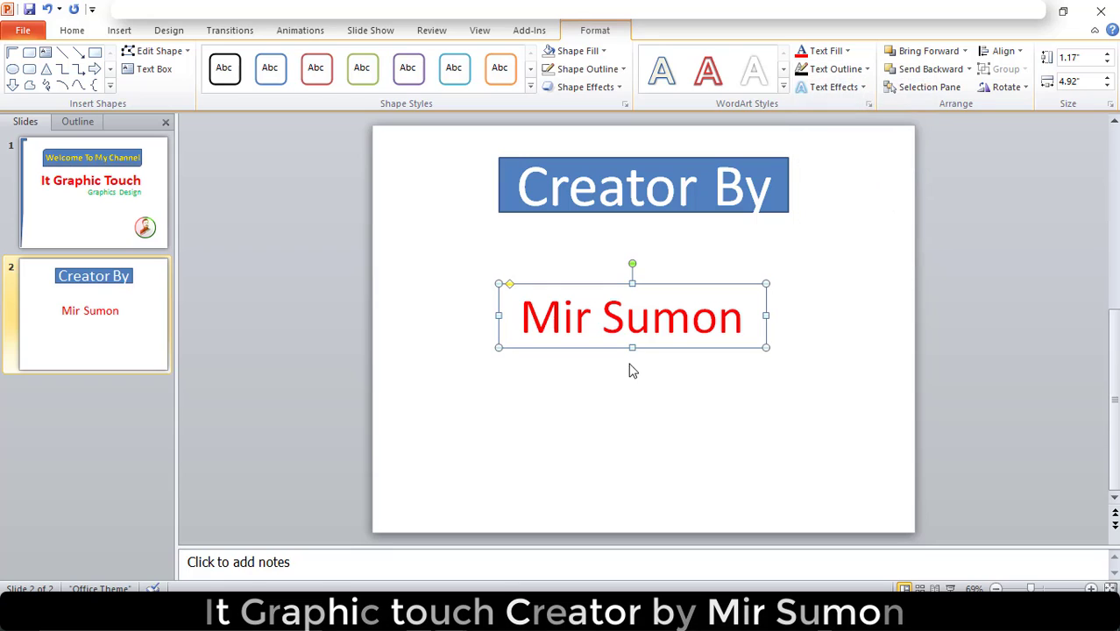
pyautogui.moveTo(648, 283); pyautogui.dragTo(659, 252)
pyautogui.click(657, 238)
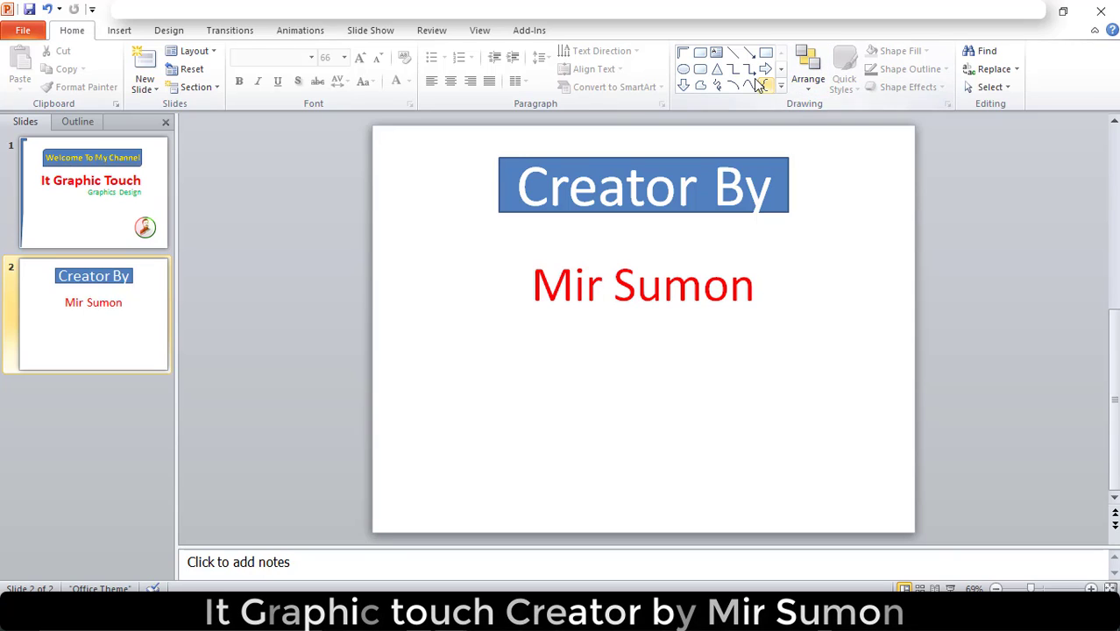
# - Draw a small Diagonal Stripe shape at the upper-left corner of the creator's name
pyautogui.click(781, 86)
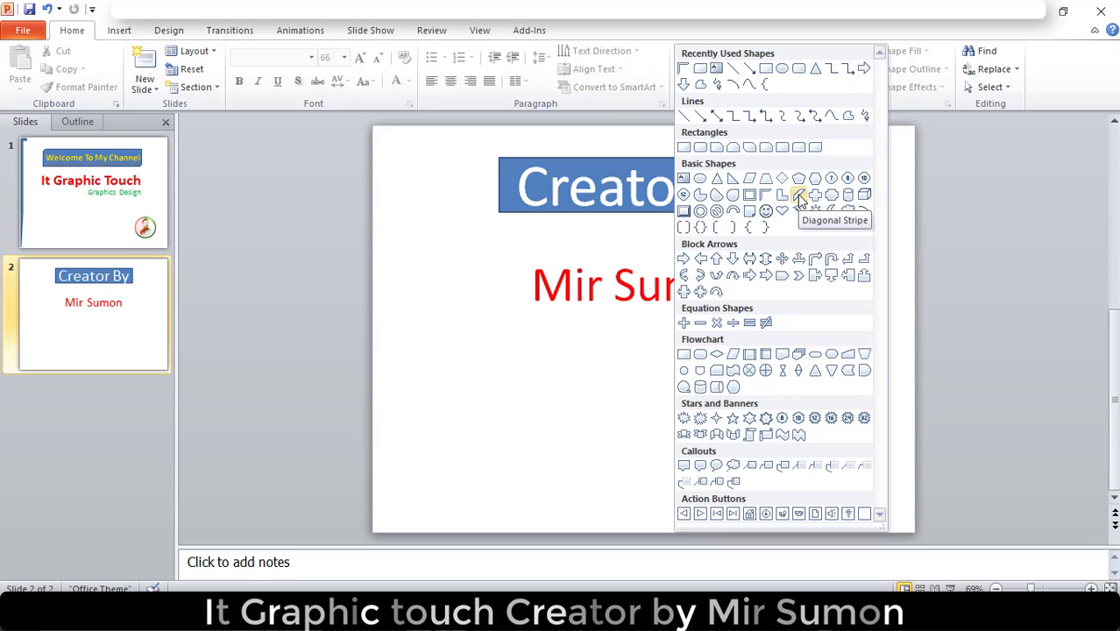
pyautogui.click(800, 198)
pyautogui.moveTo(512, 233)
pyautogui.mouseDown()
pyautogui.moveTo(518, 268)
pyautogui.moveTo(492, 289)
pyautogui.moveTo(467, 288)
pyautogui.moveTo(518, 264)
pyautogui.mouseUp()
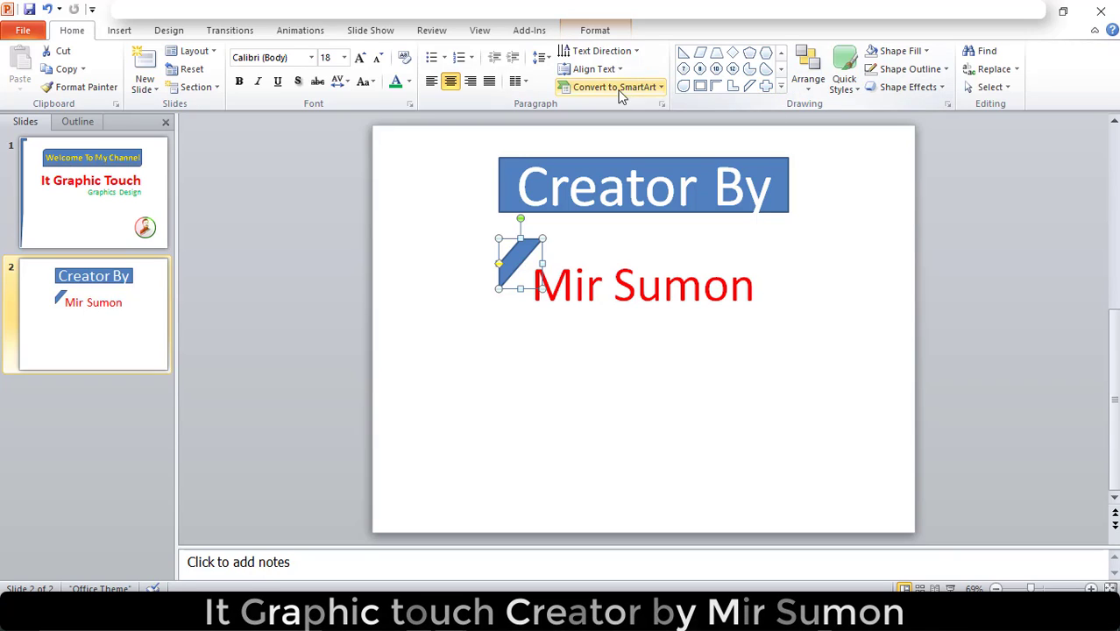
# - Fill the small Diagonal Stripe beside the creator's name with standard yellow
pyautogui.click(595, 29)
pyautogui.click(601, 53)
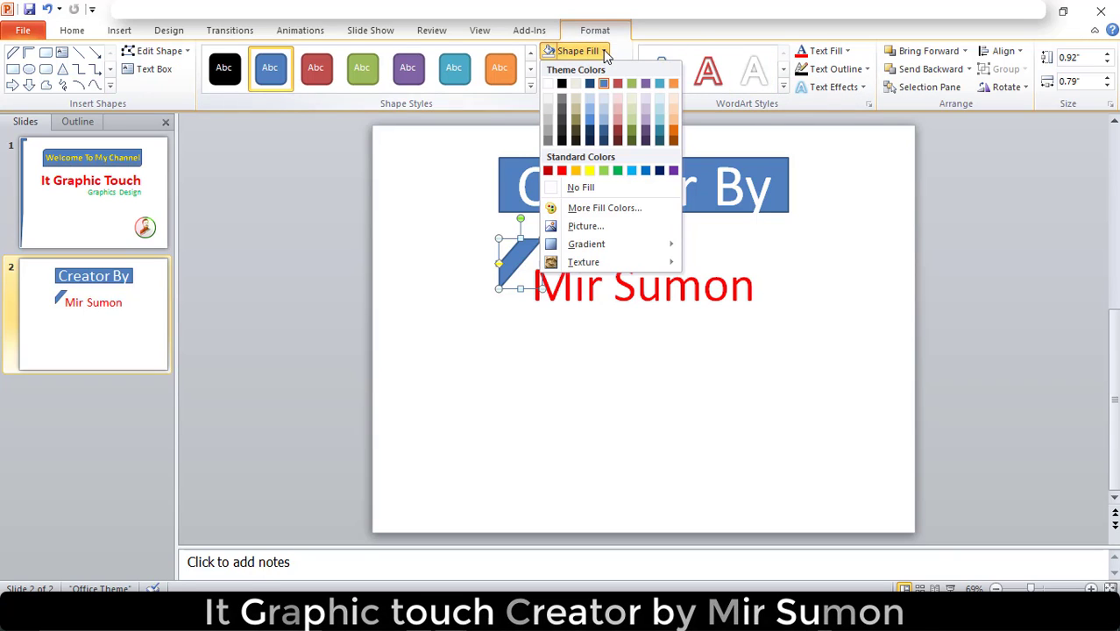
pyautogui.click(590, 170)
pyautogui.click(610, 407)
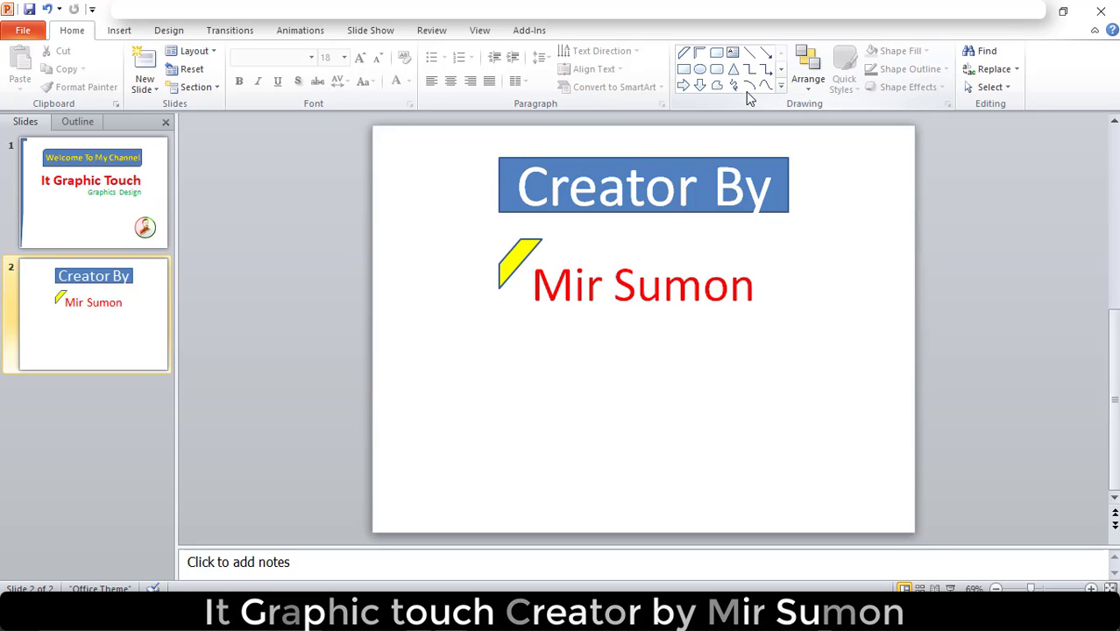
# - Draw a heart about 2.67" wide and 2.5" high in the slide's lower-left area and fill it with standard dark red
pyautogui.click(780, 90)
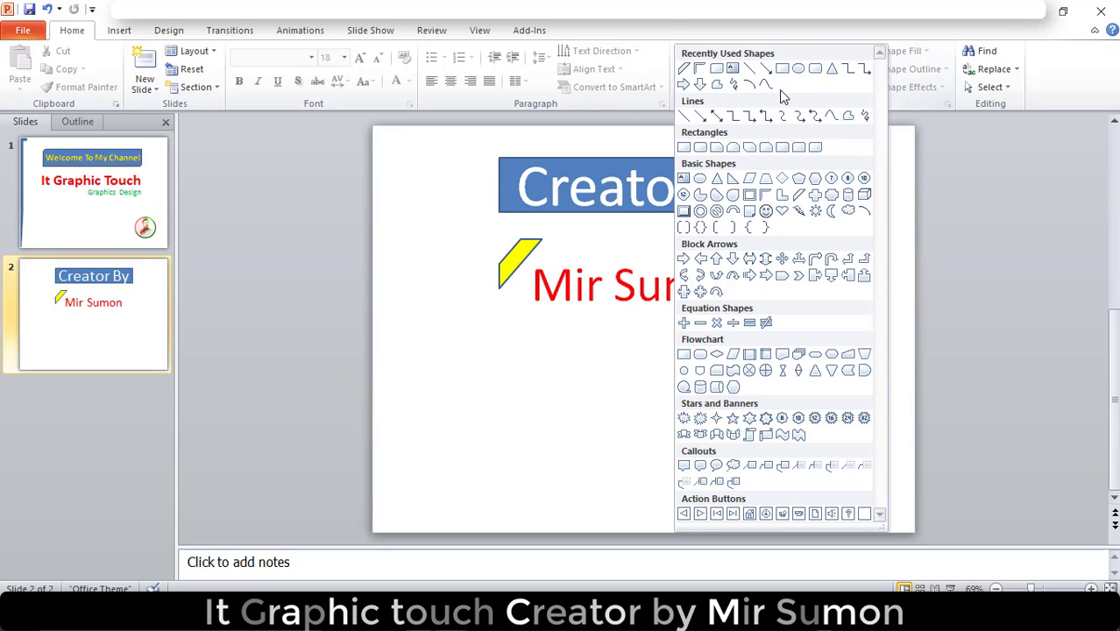
pyautogui.click(783, 213)
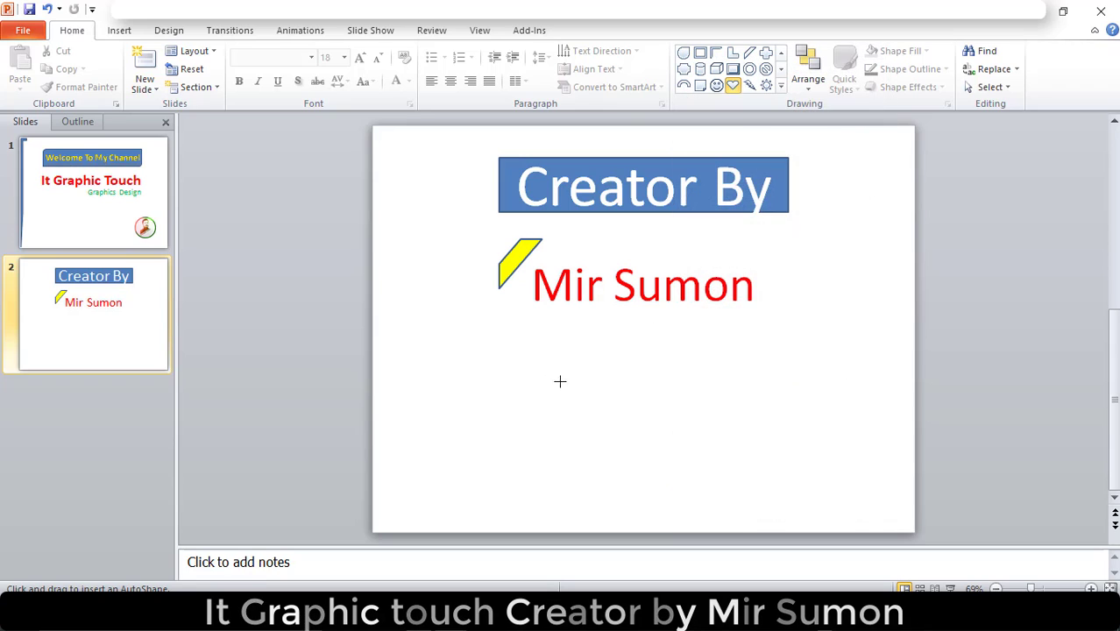
pyautogui.moveTo(433, 372); pyautogui.dragTo(577, 505)
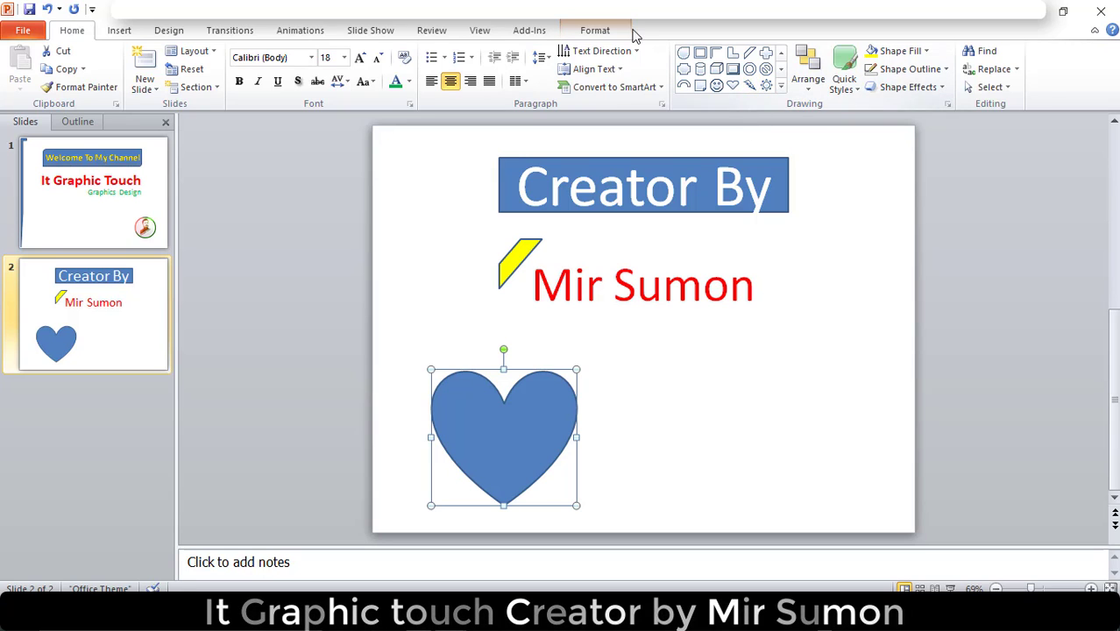
pyautogui.click(600, 33)
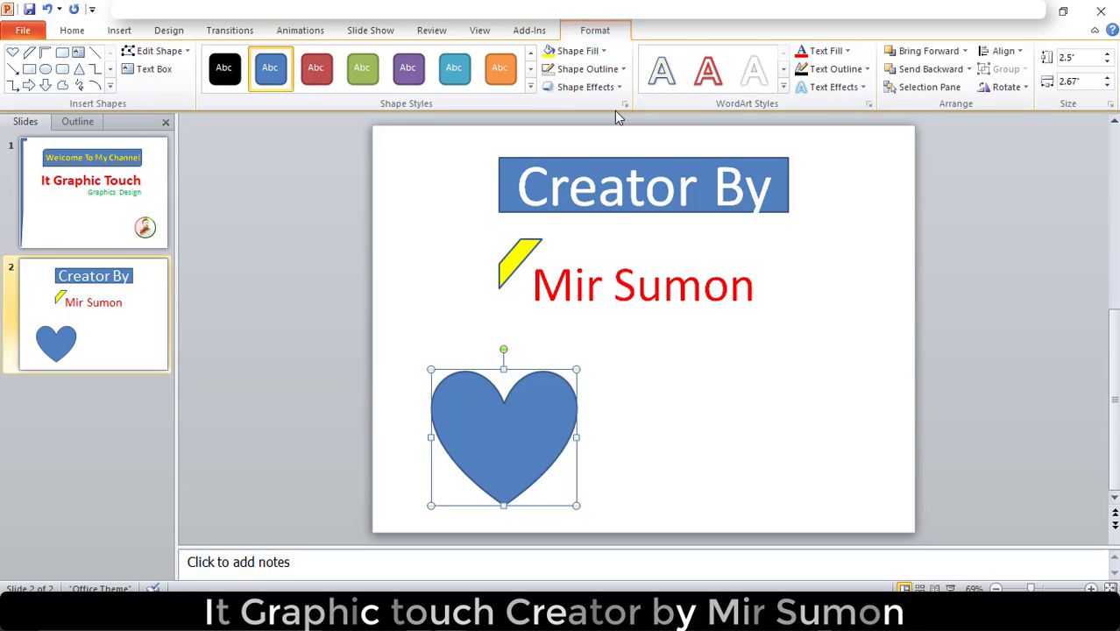
pyautogui.click(603, 53)
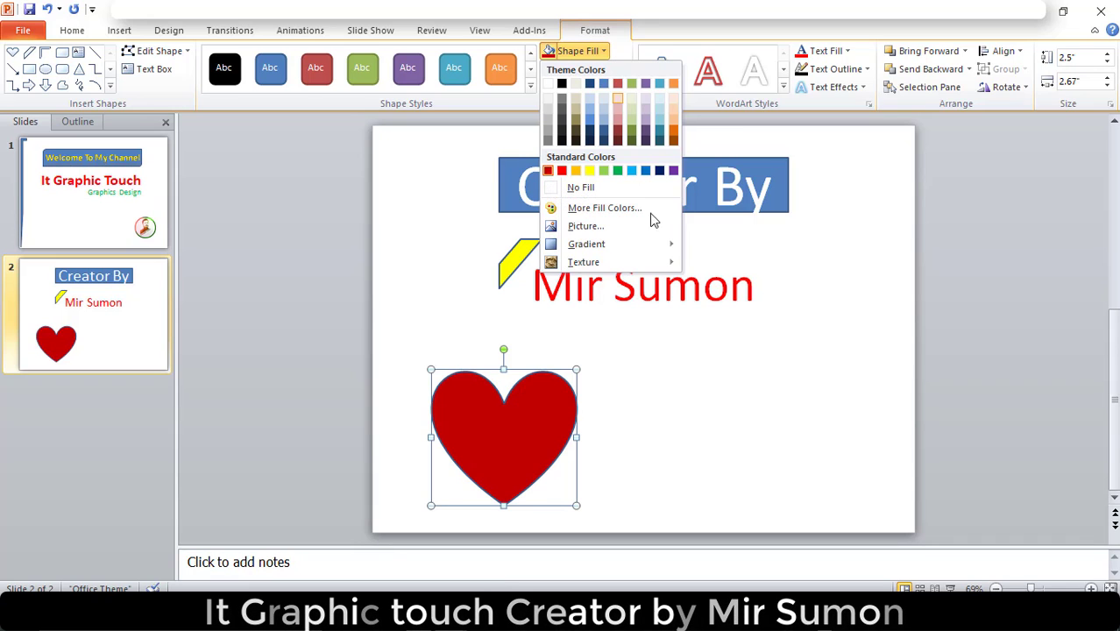
pyautogui.click(520, 430)
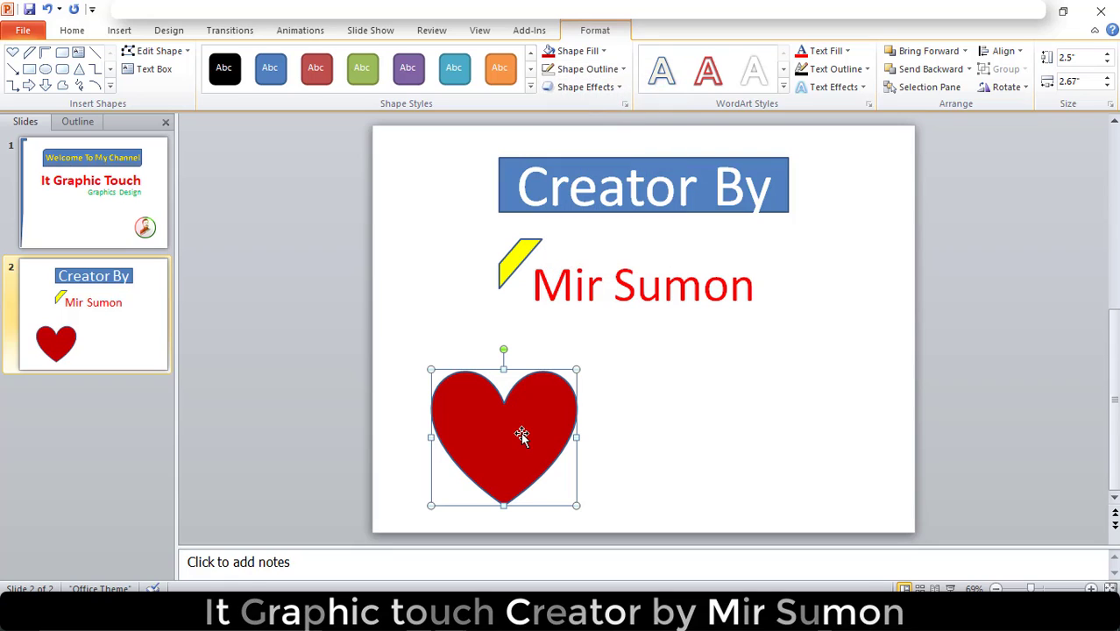
# - Duplicate the dark red heart so the copy overlaps the original with a slight offset
pyautogui.click(79, 33)
pyautogui.click(73, 72)
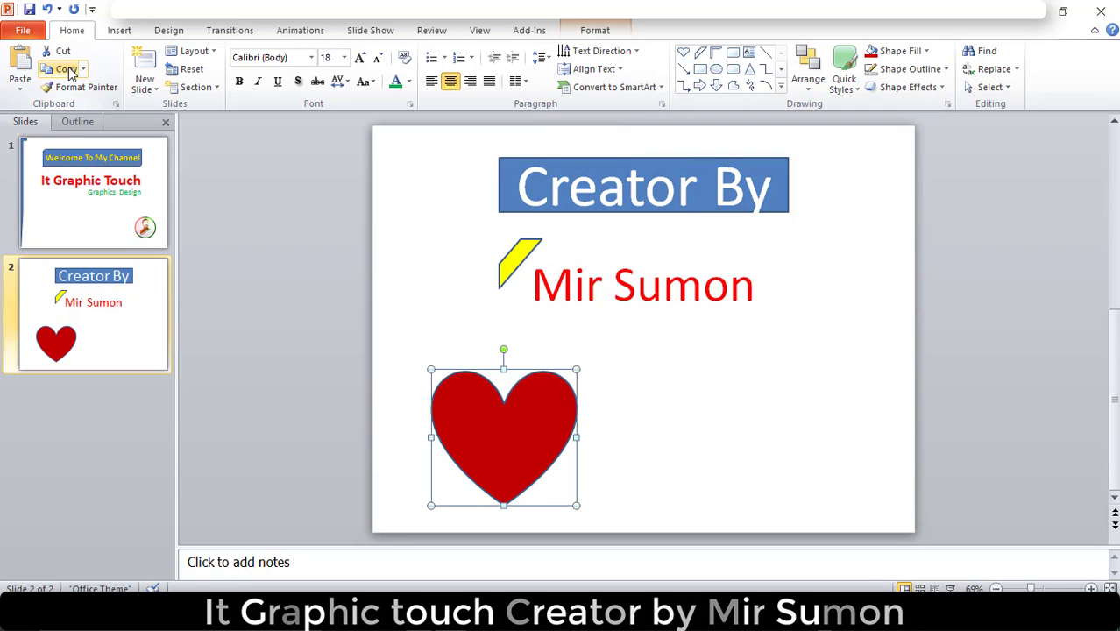
pyautogui.click(20, 70)
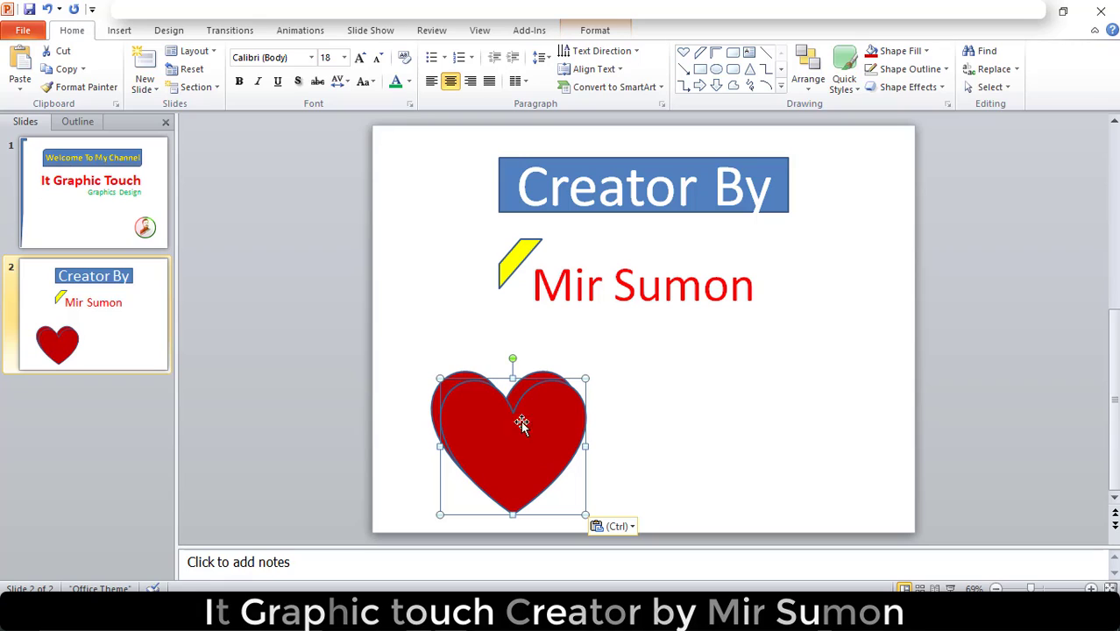
# - Group the two overlapping hearts and move the group slightly to the left
pyautogui.keyDown('shift'); pyautogui.click(433, 409); pyautogui.keyUp('shift')
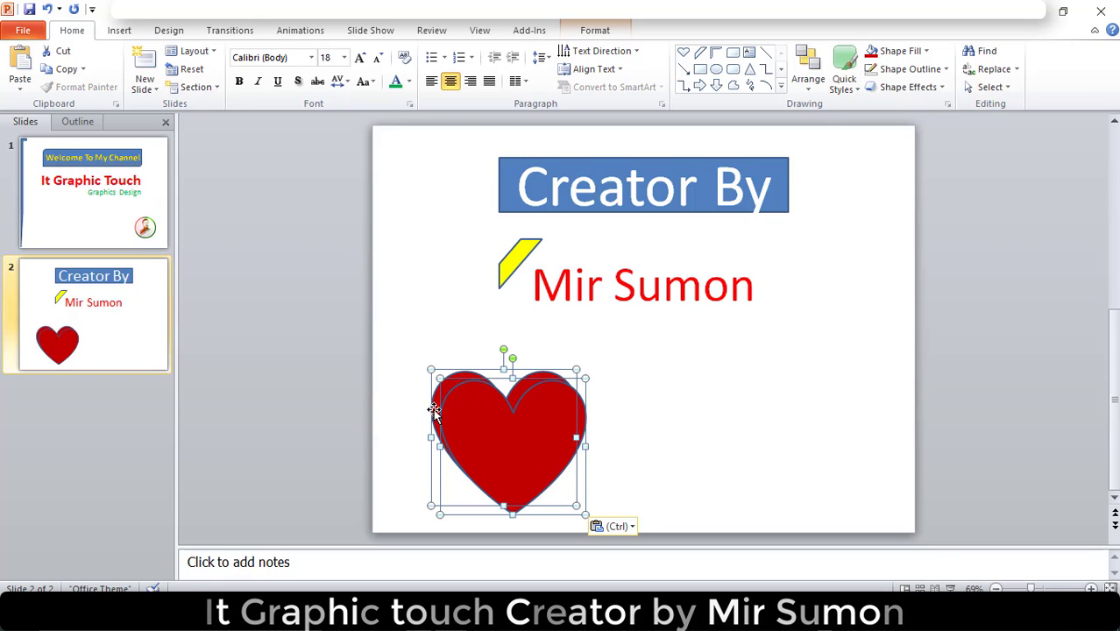
pyautogui.rightClick(531, 418)
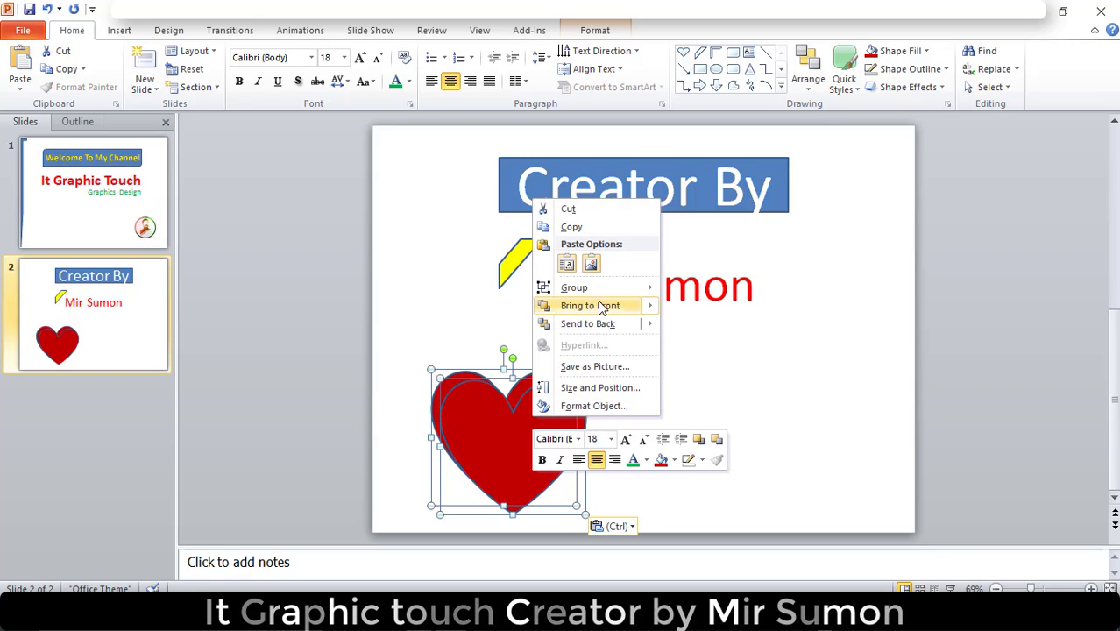
pyautogui.moveTo(597, 287)
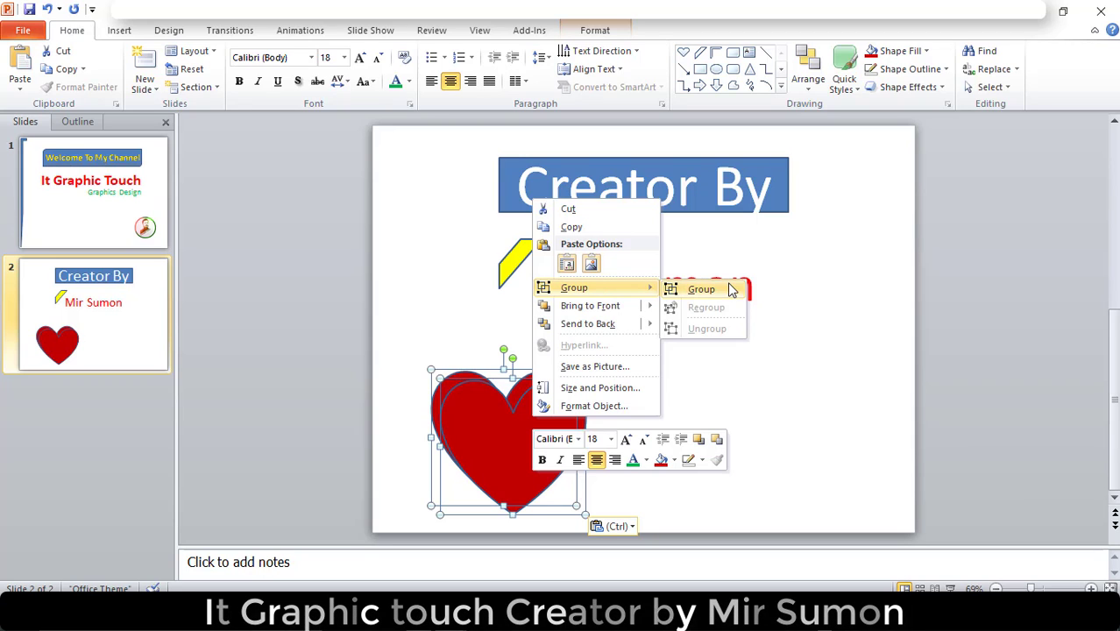
pyautogui.click(701, 289)
pyautogui.moveTo(541, 444); pyautogui.dragTo(532, 444)
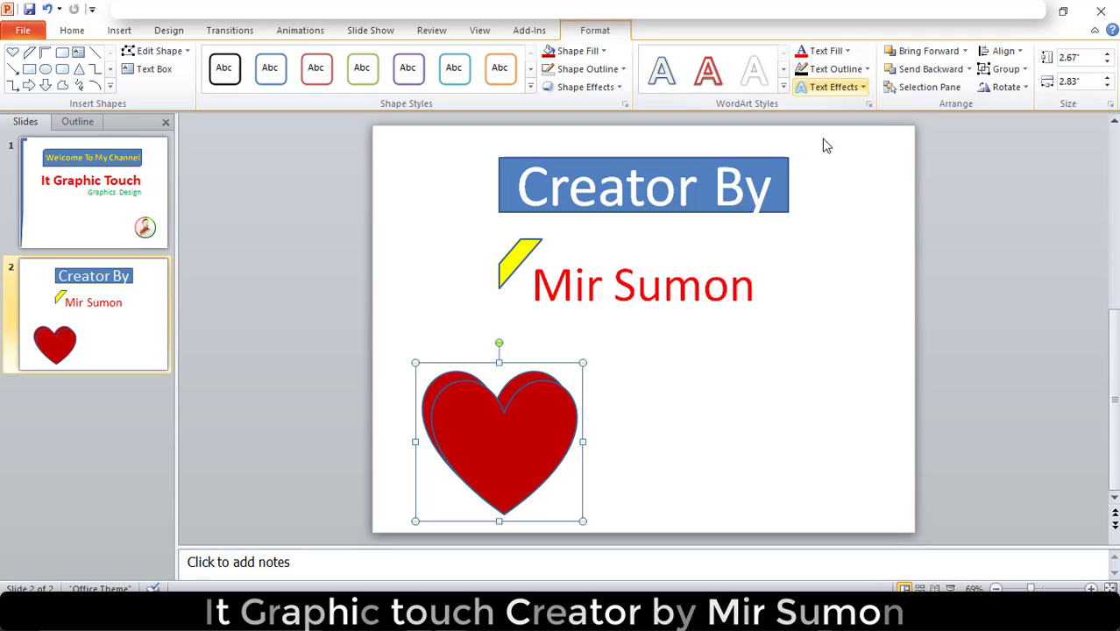
pyautogui.click(596, 418)
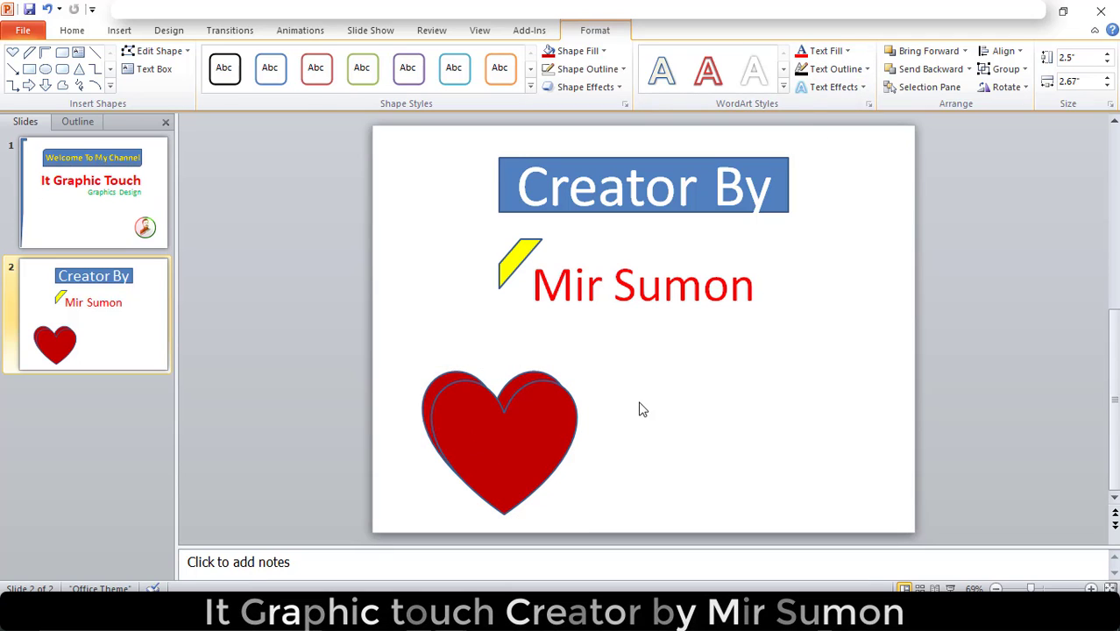
# - Browse the effects for the heart group and apply a tilted 3-D Rotation effect to it
pyautogui.click(510, 430)
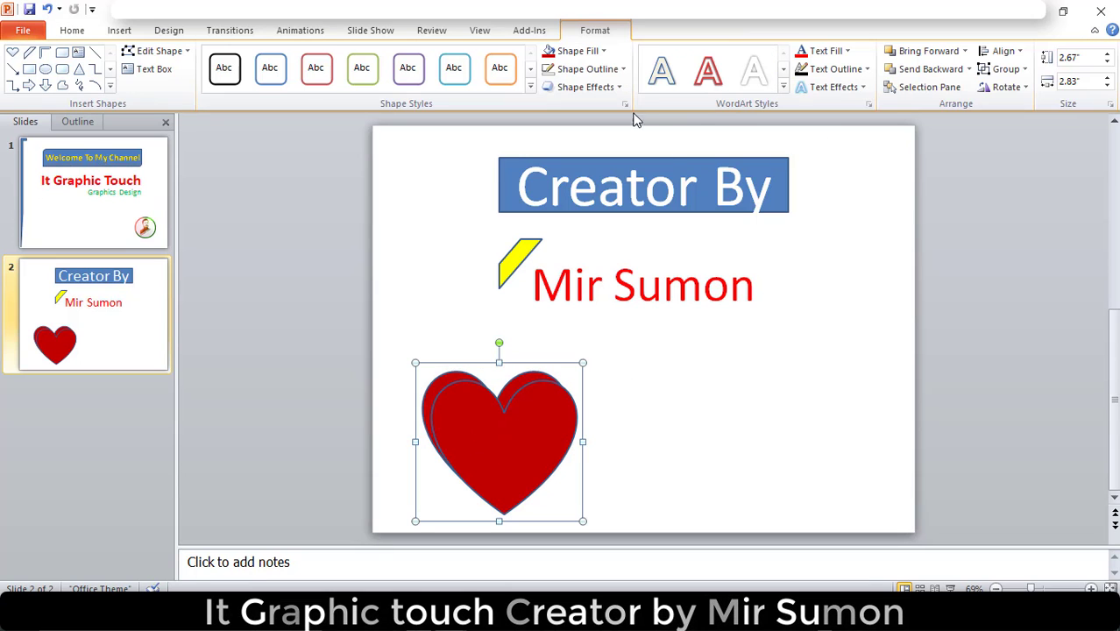
pyautogui.doubleClick(595, 34)
pyautogui.click(595, 34)
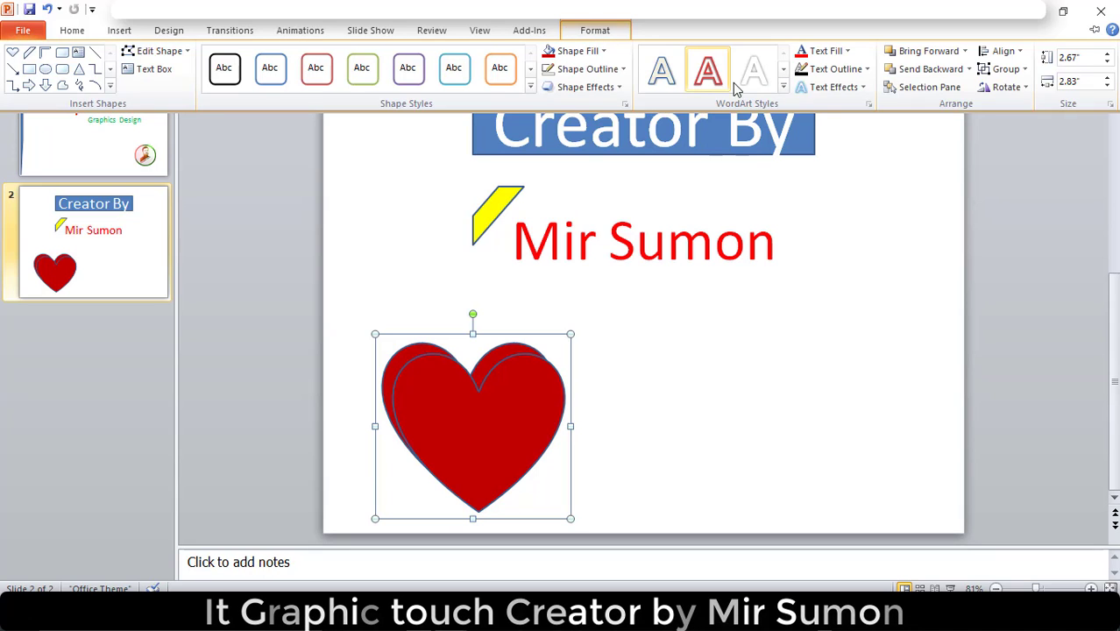
pyautogui.click(866, 91)
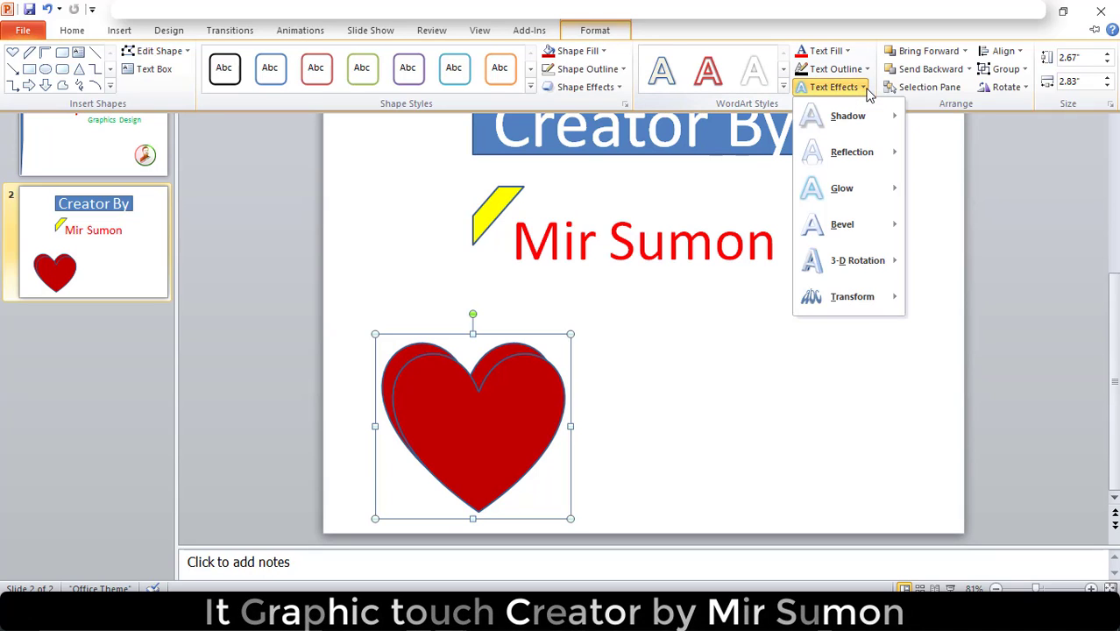
pyautogui.moveTo(872, 124)
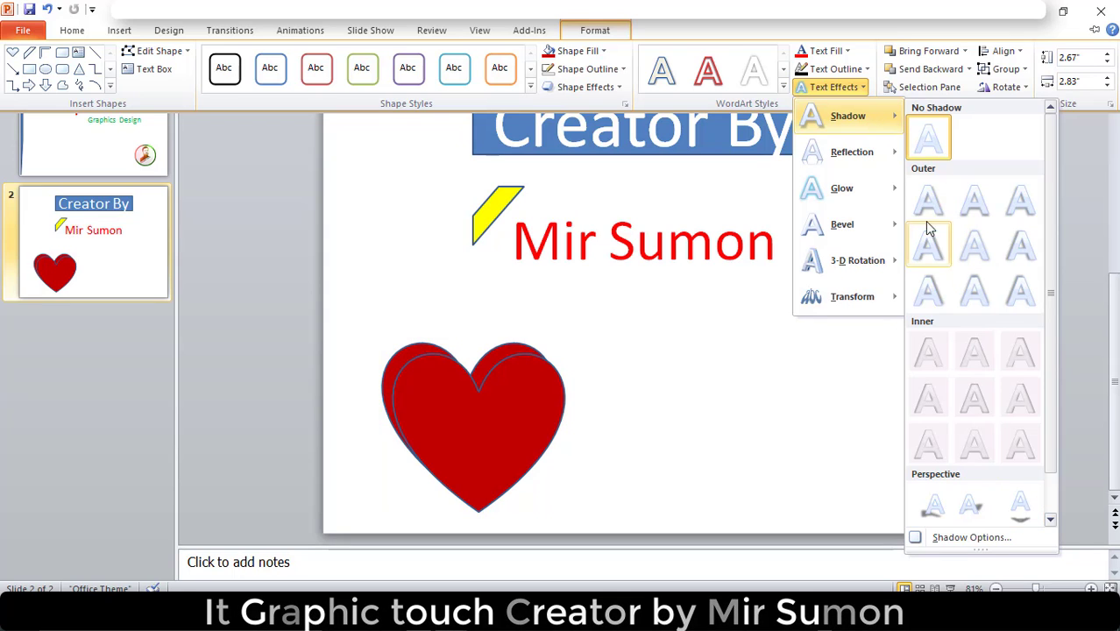
pyautogui.moveTo(883, 203)
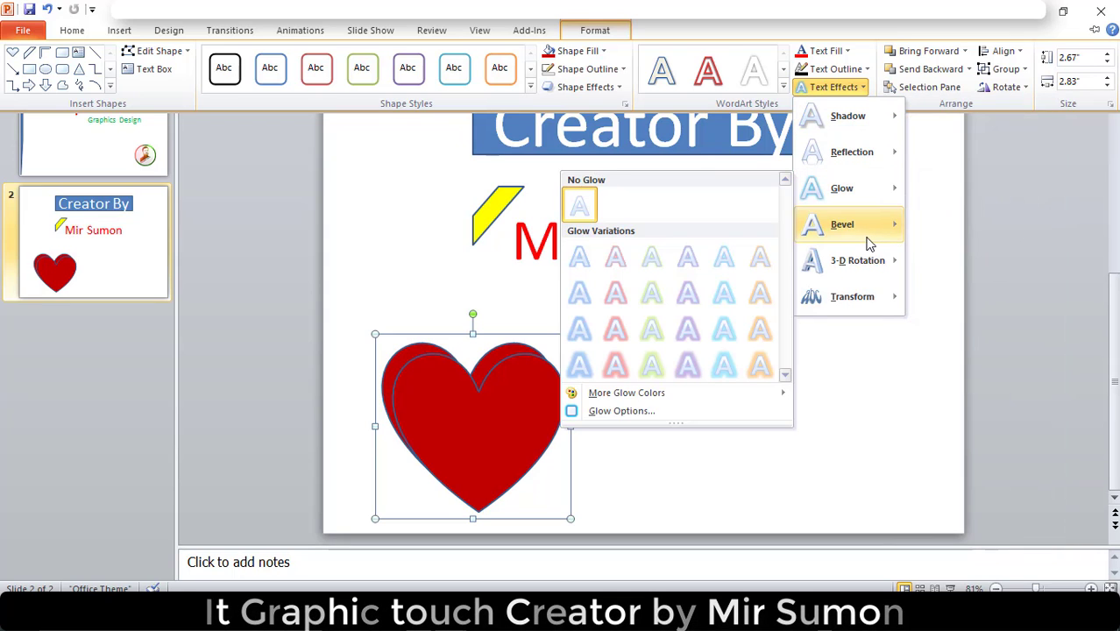
pyautogui.moveTo(865, 228)
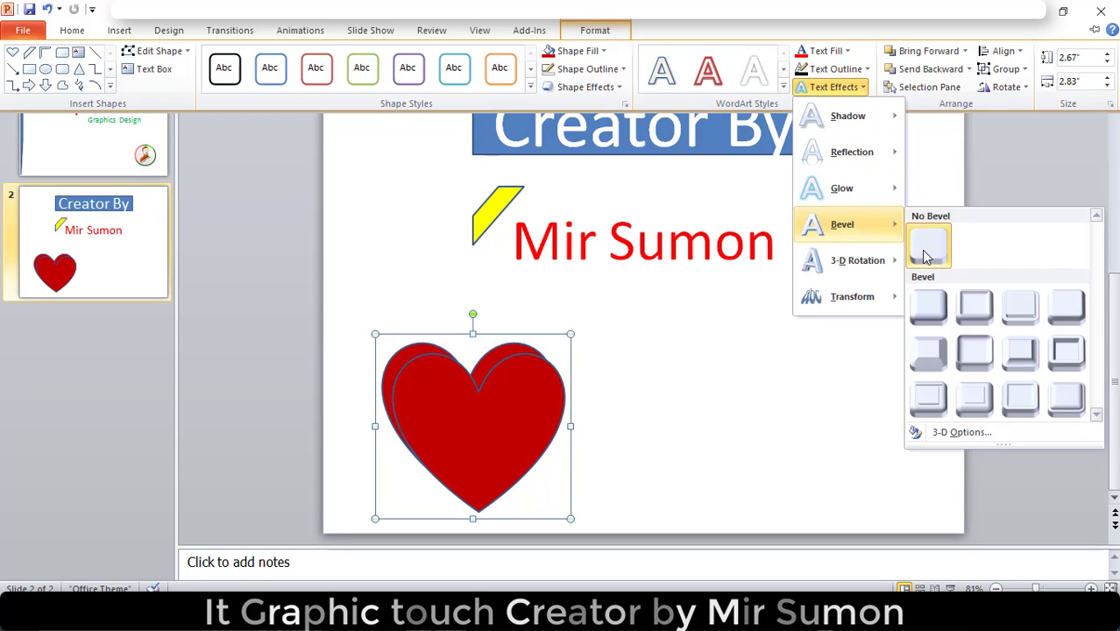
pyautogui.moveTo(876, 263)
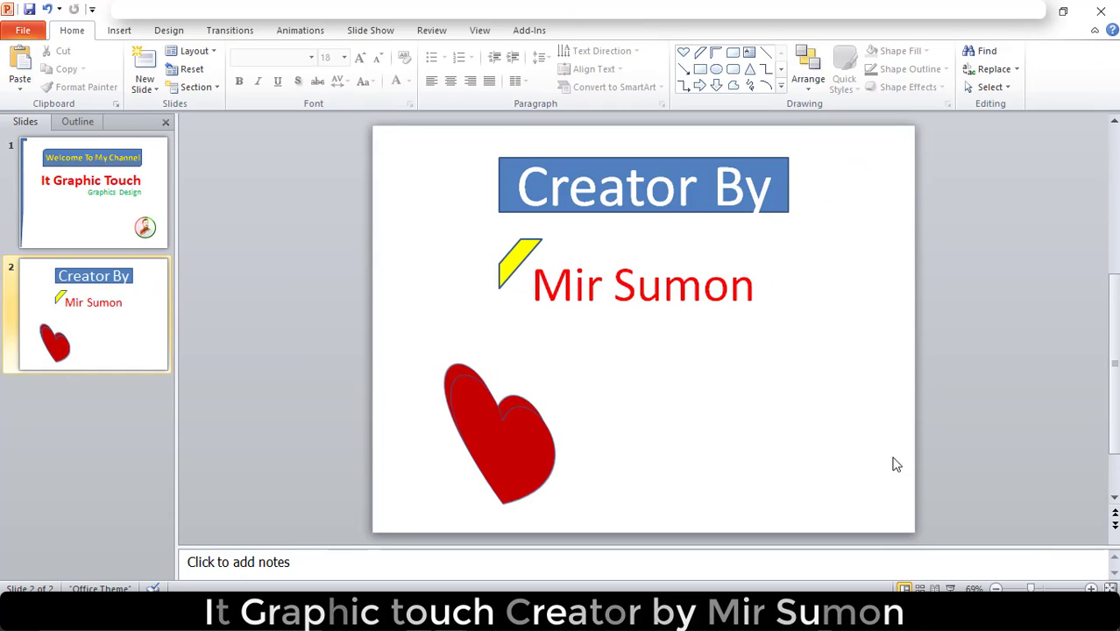
# - Draw a Half Frame shape about 0.83" wide and 7.42" high along the slide's right edge
pyautogui.click(780, 84)
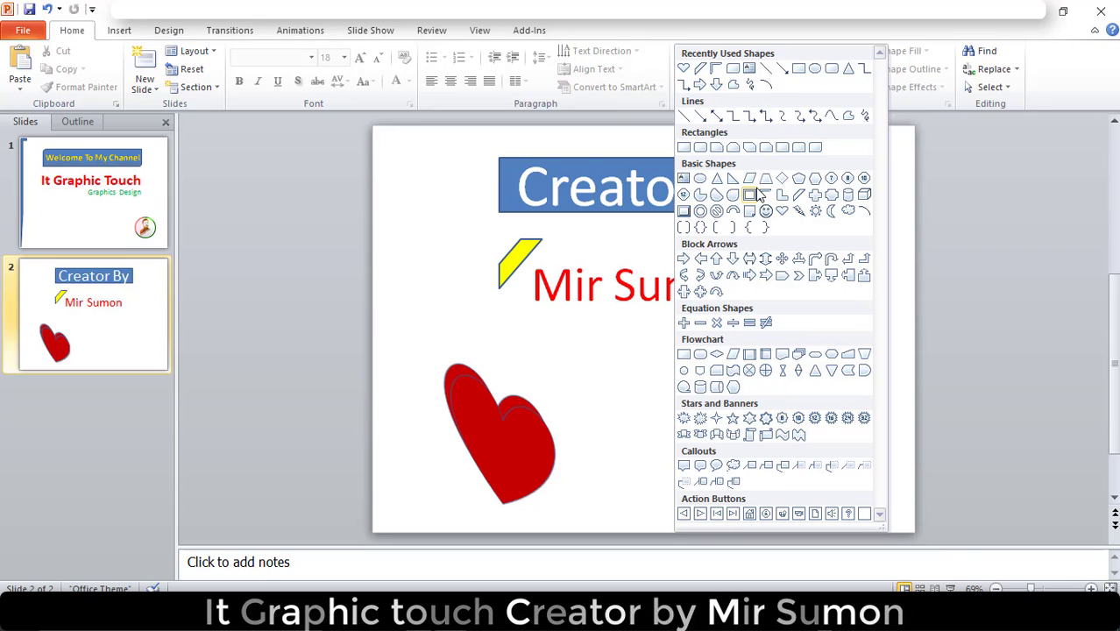
pyautogui.click(716, 70)
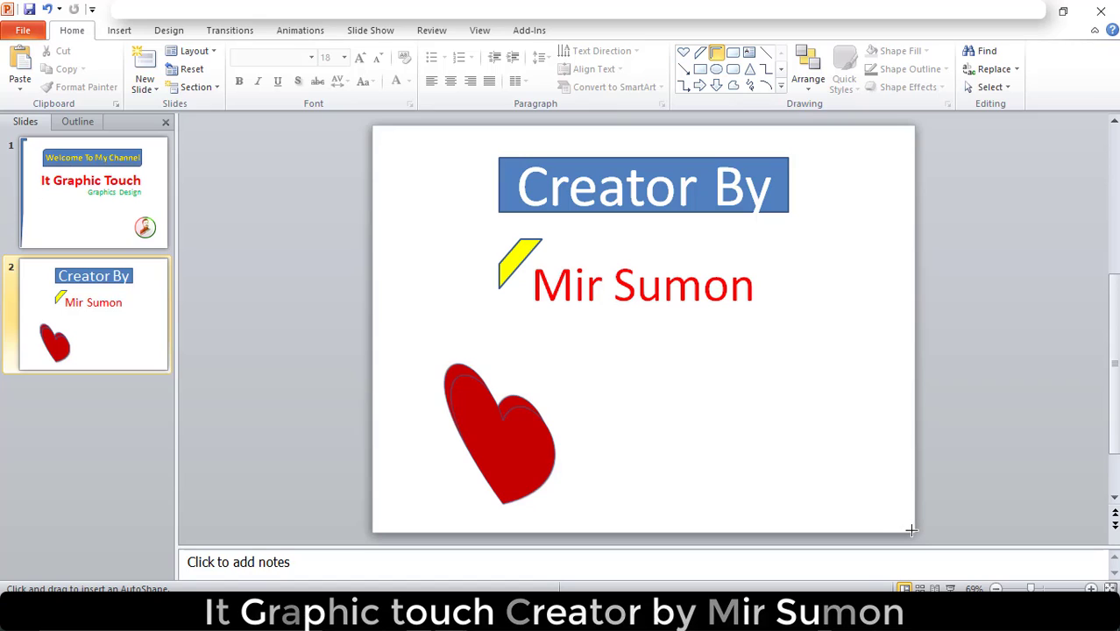
pyautogui.moveTo(912, 530)
pyautogui.mouseDown()
pyautogui.moveTo(879, 155)
pyautogui.moveTo(867, 128)
pyautogui.mouseUp()
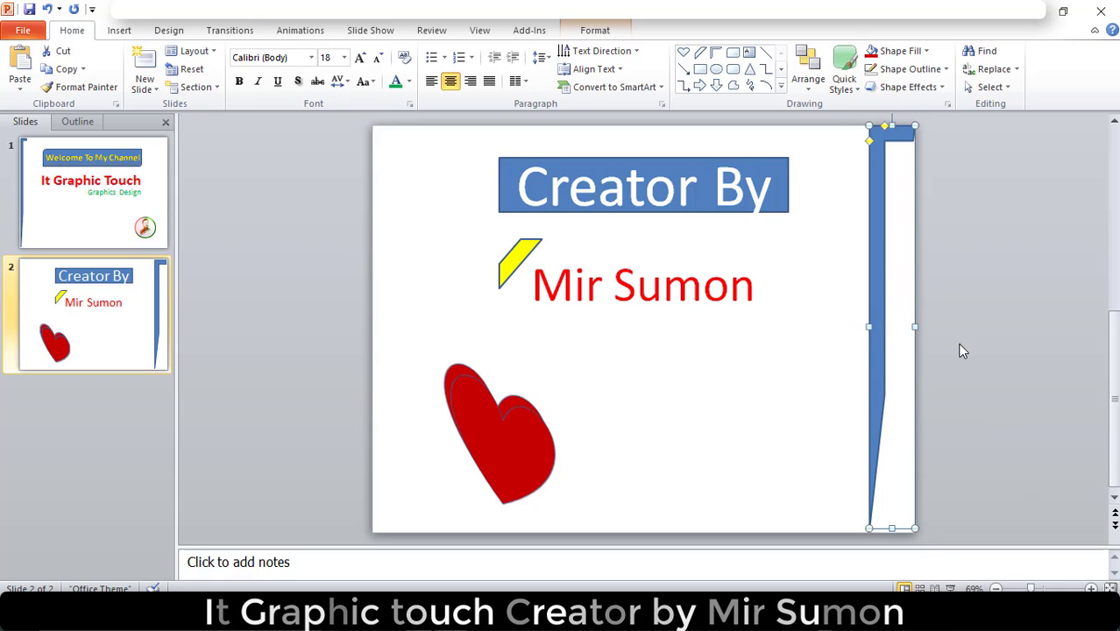
# - Rotate the half frame right by 90° twice and resize it to about 0.42" wide and 7.5" high against the slide's right edge
pyautogui.click(605, 29)
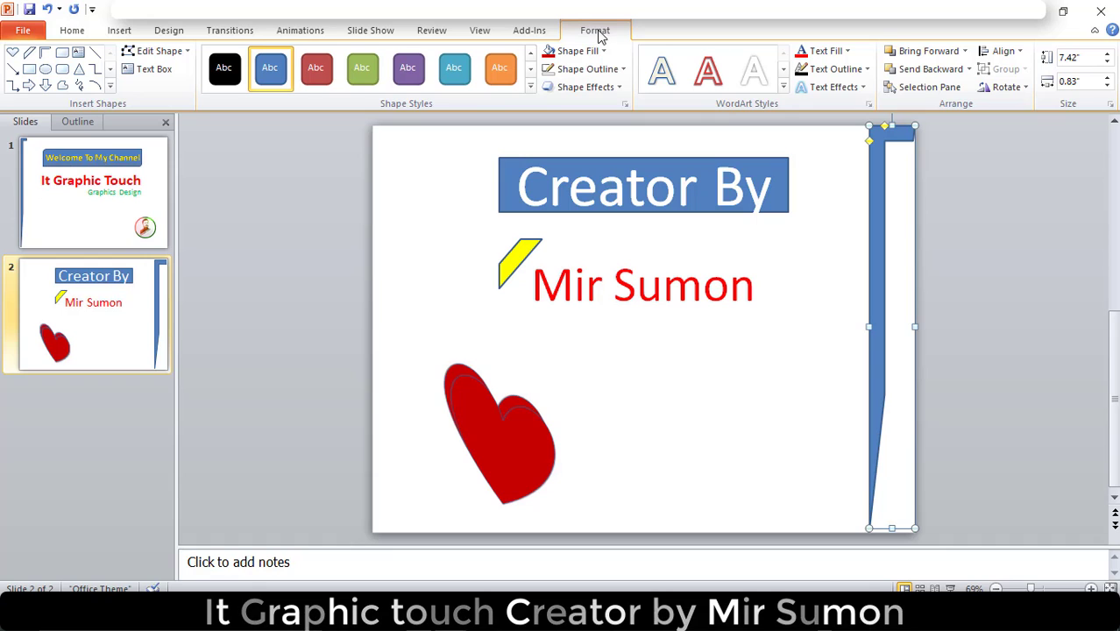
pyautogui.click(1024, 90)
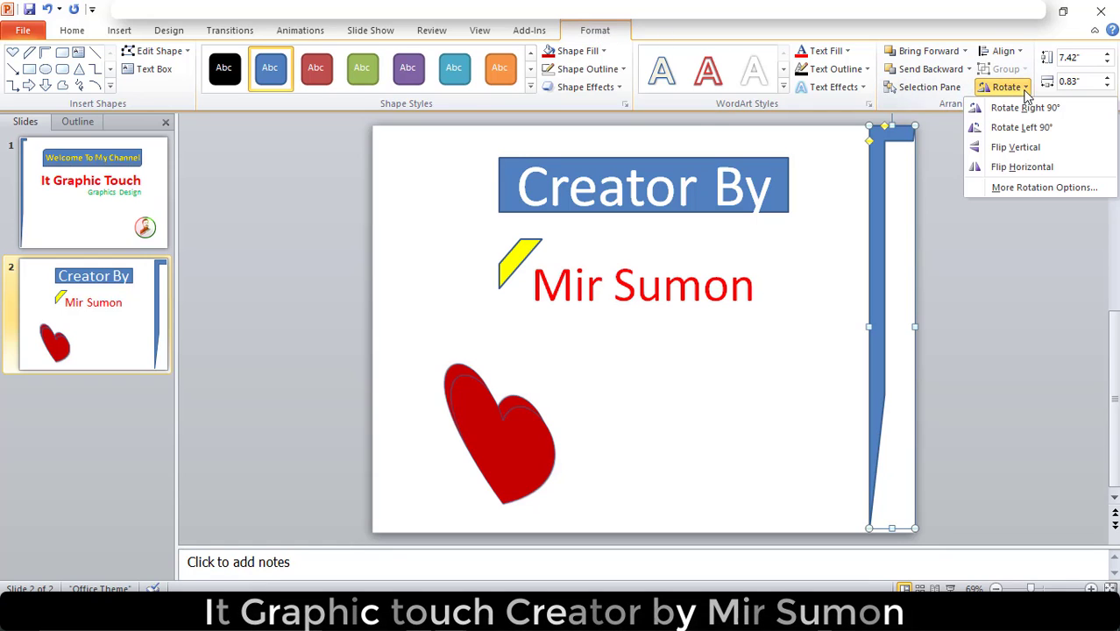
pyautogui.click(1006, 86)
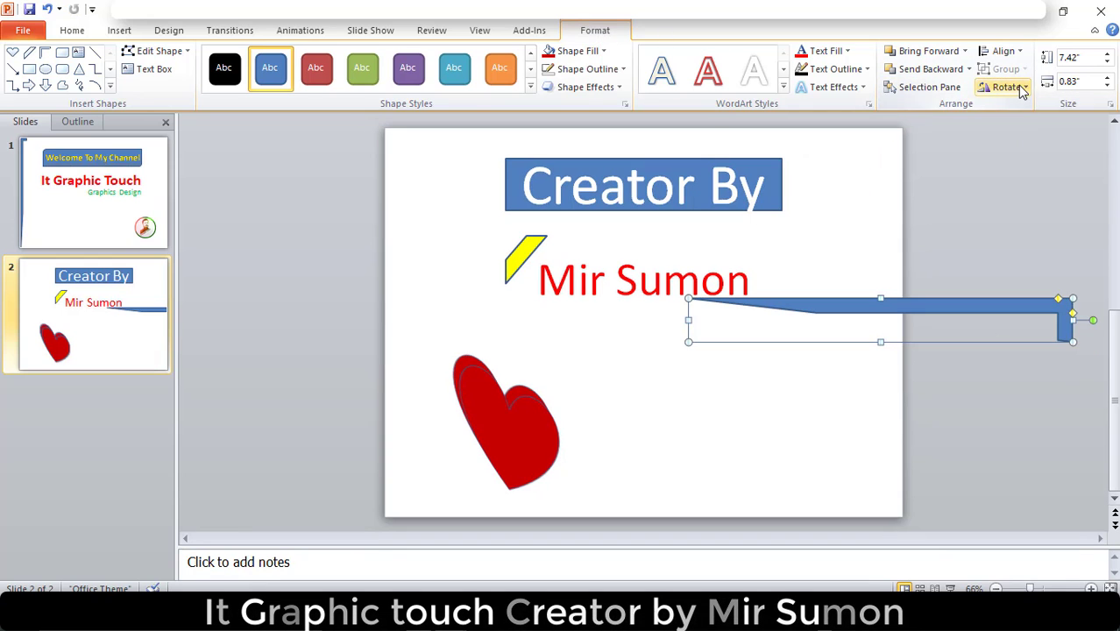
pyautogui.click(1005, 87)
pyautogui.click(1023, 108)
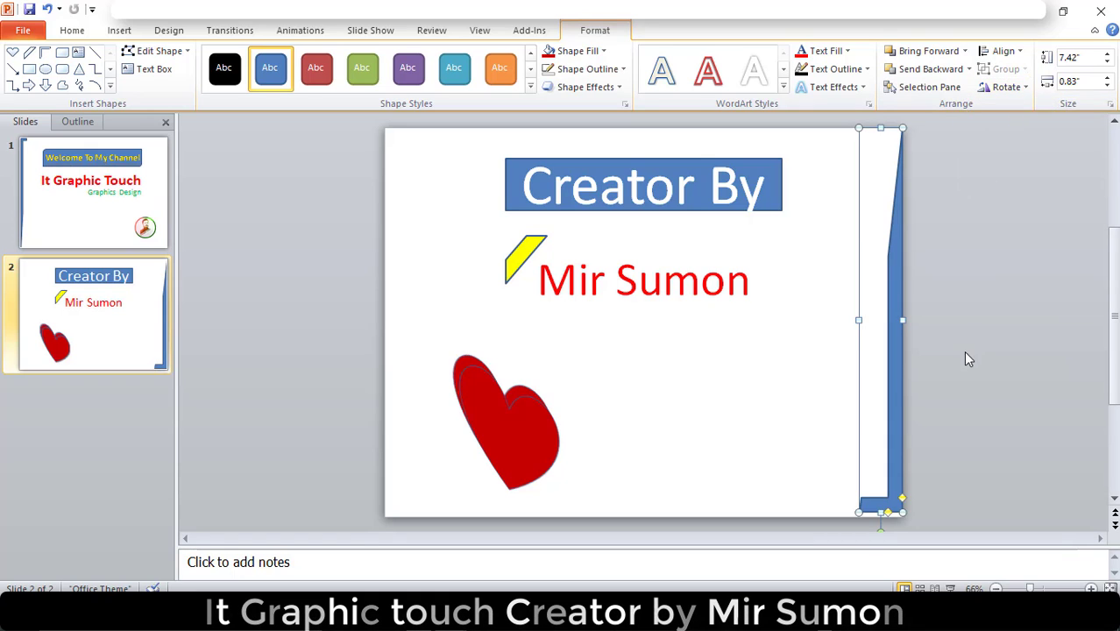
pyautogui.moveTo(885, 517); pyautogui.dragTo(875, 515)
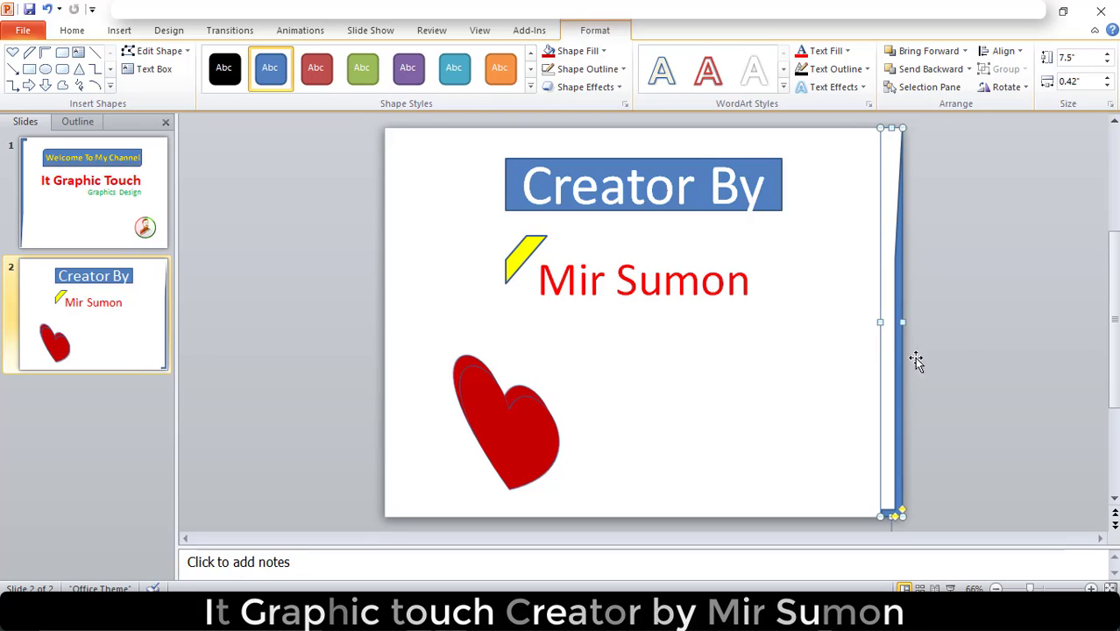
pyautogui.click(1027, 382)
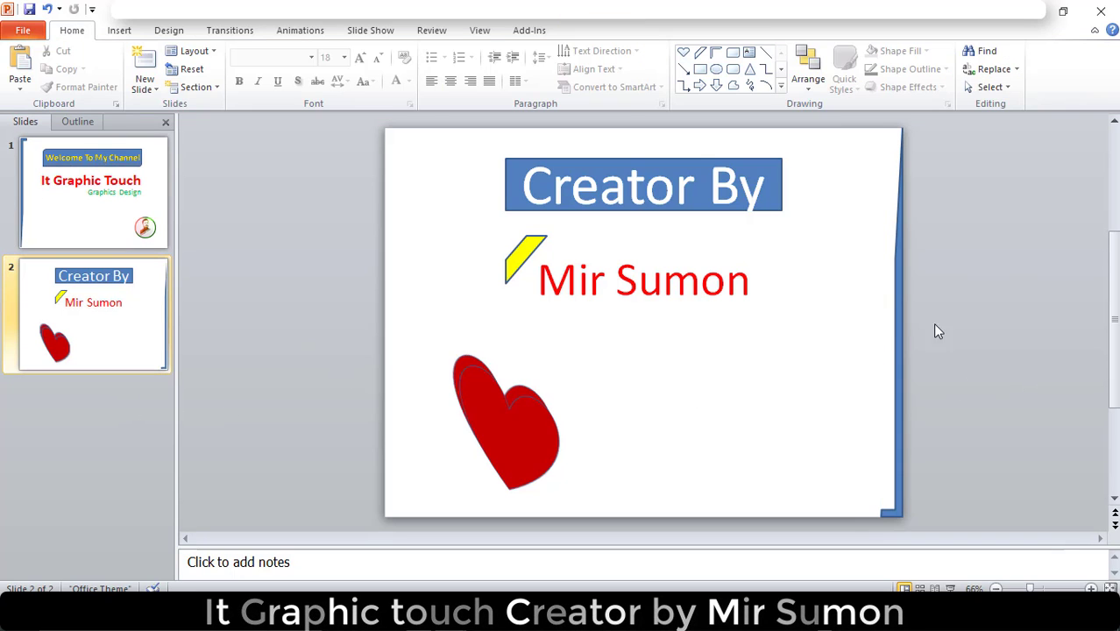
pyautogui.hotkey('ctrl', 'z')
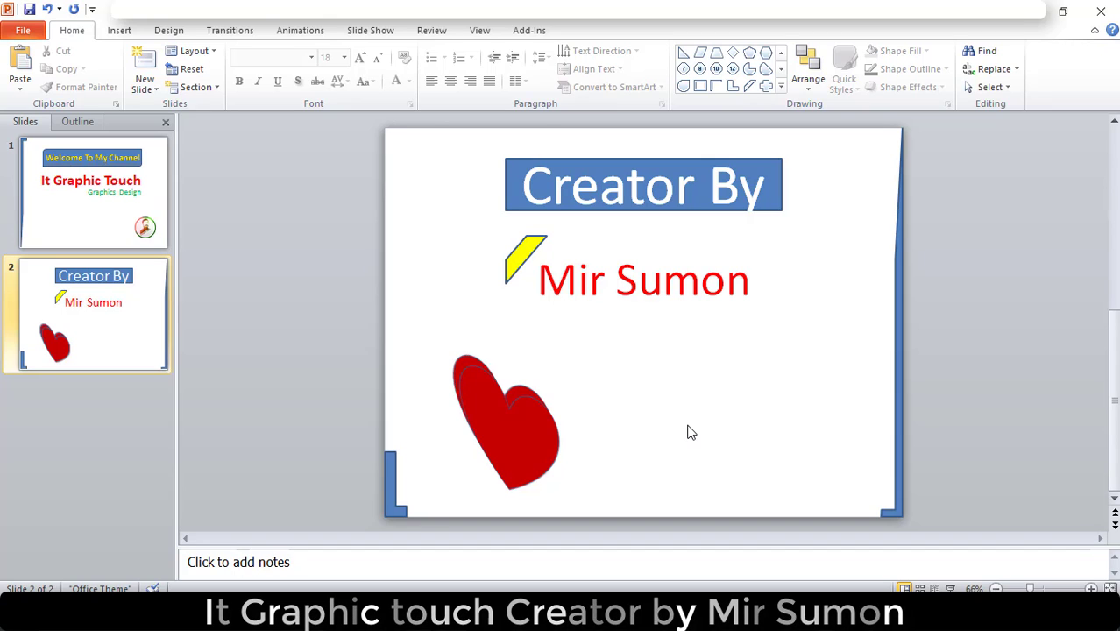